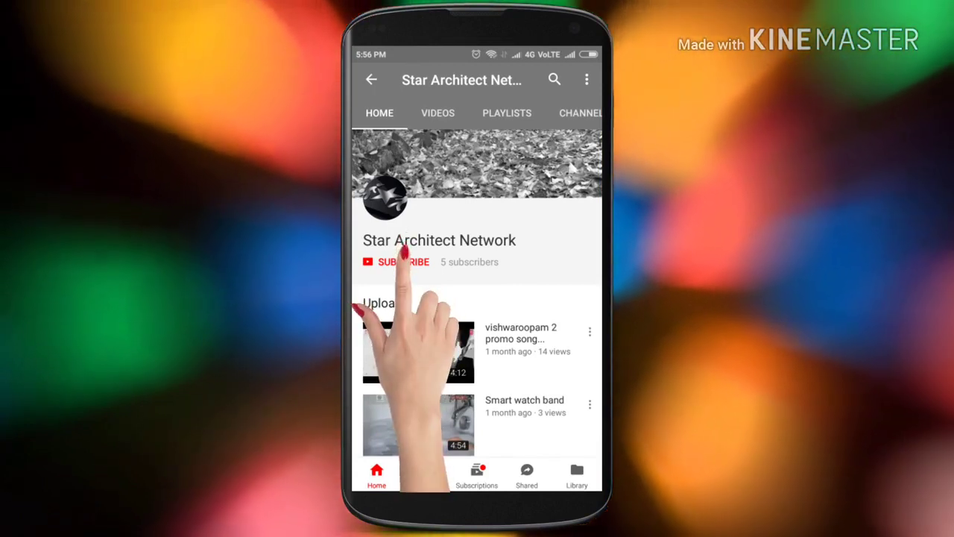
# Subscribe to Star Architect Network and switch on its bell notifications for new uploads.
pyautogui.click(403, 260)
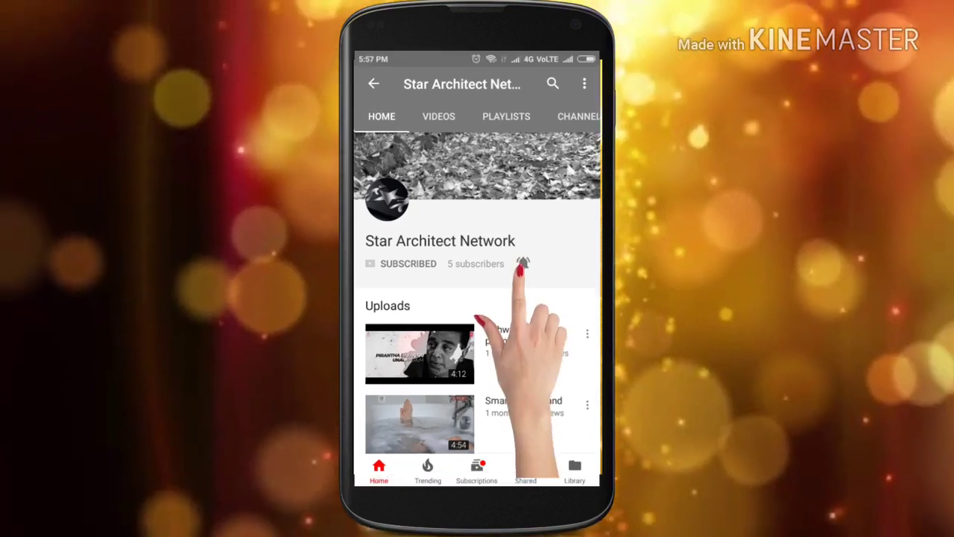
pyautogui.click(523, 263)
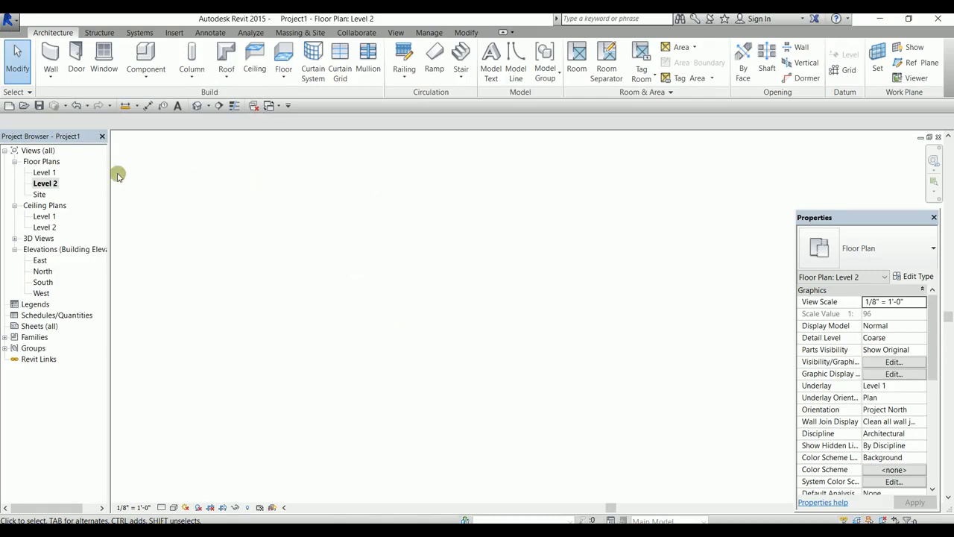
# Sketch a 36'-6" by 23'-6" rectangular Generic 12" floor on Level 2 and finish it.
pyautogui.doubleClick(43, 184)
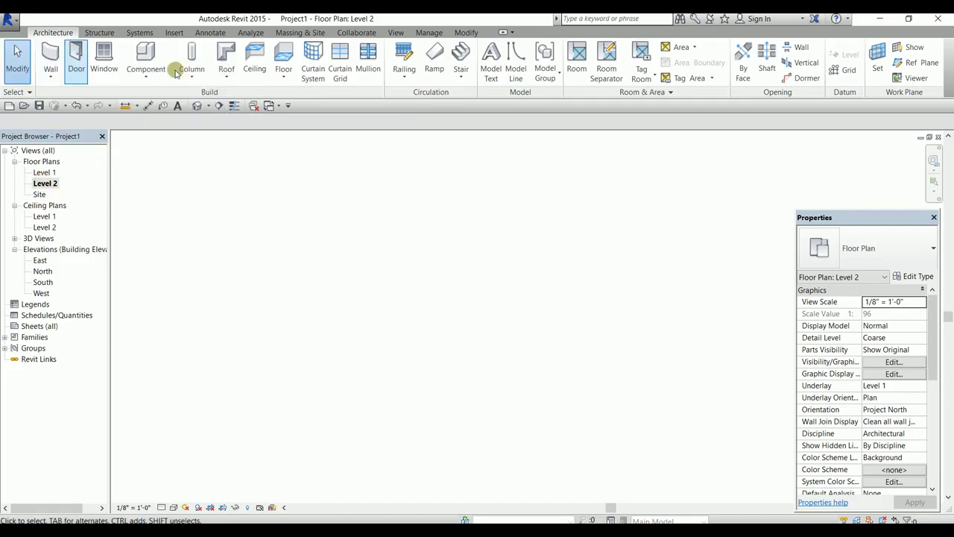
pyautogui.click(284, 77)
pyautogui.click(308, 99)
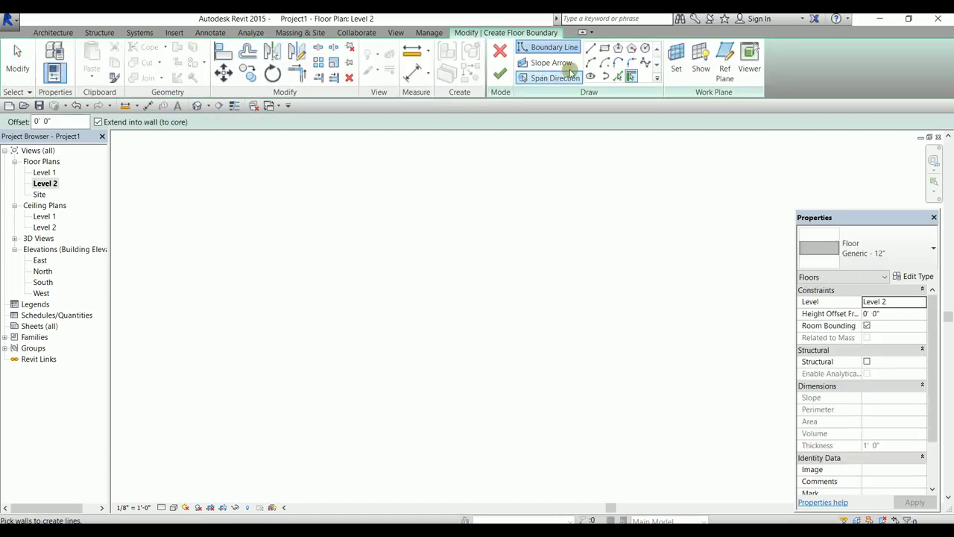
pyautogui.click(604, 49)
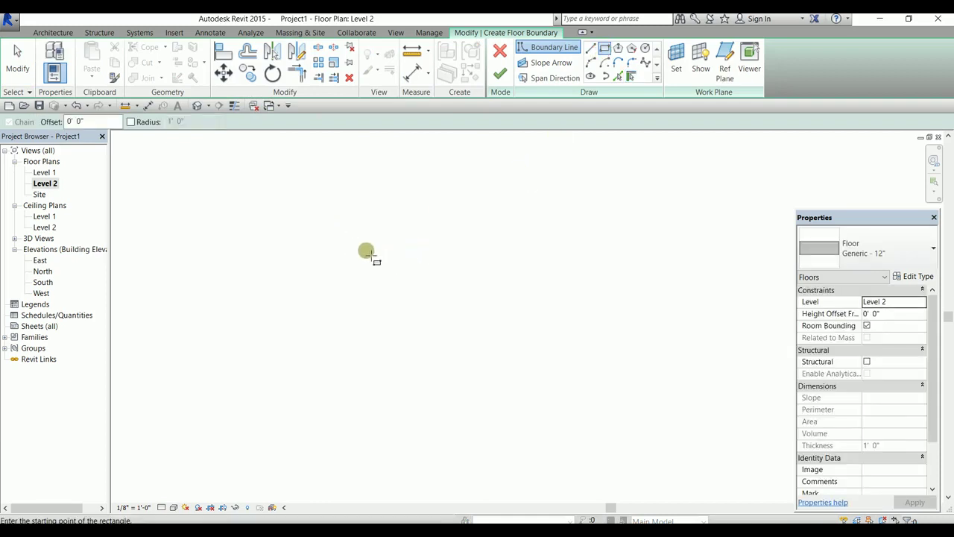
pyautogui.click(348, 248)
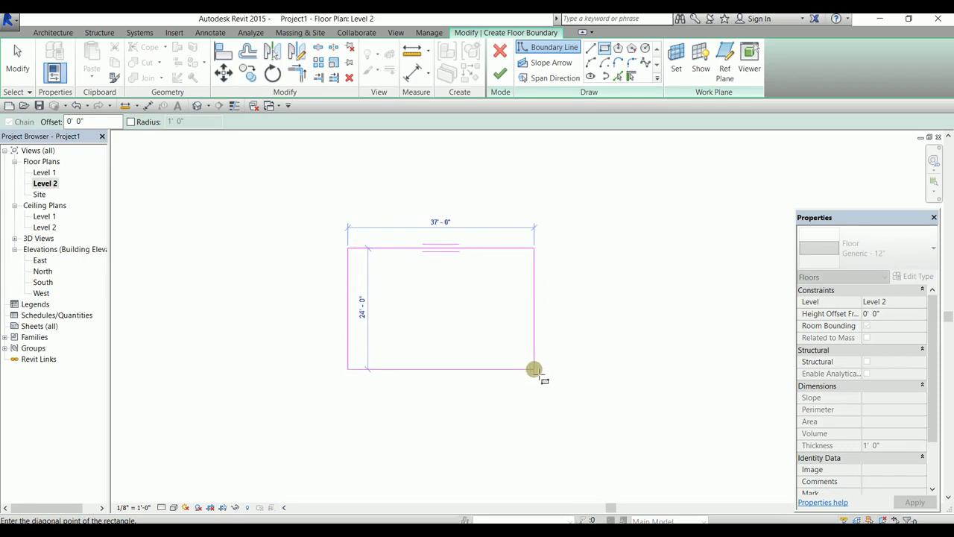
pyautogui.click(532, 367)
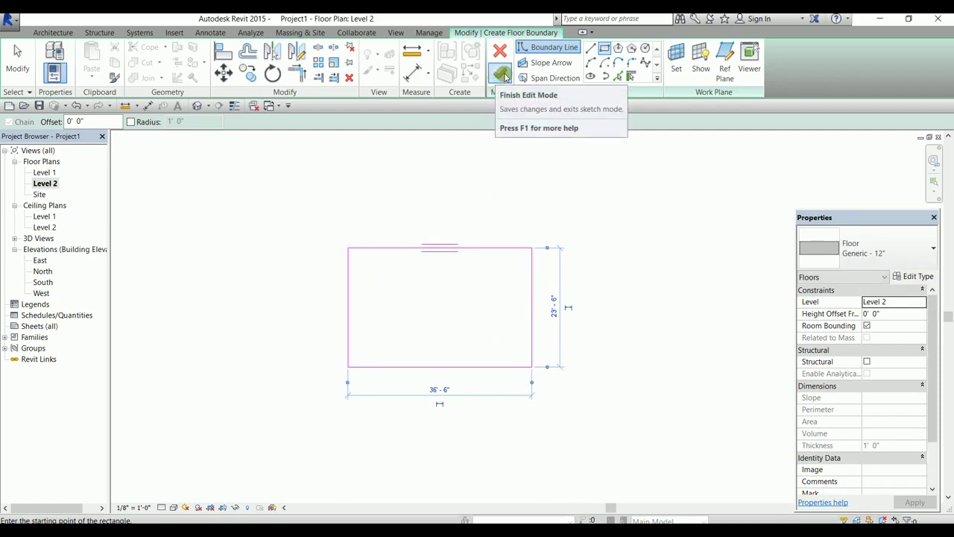
pyautogui.click(503, 77)
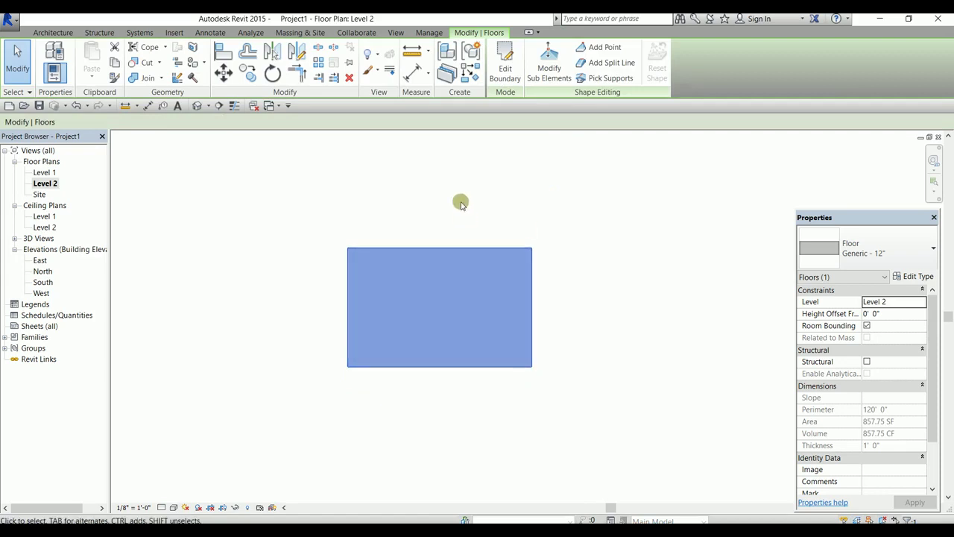
# View the new floor slab in the default 3D view.
pyautogui.click(465, 199)
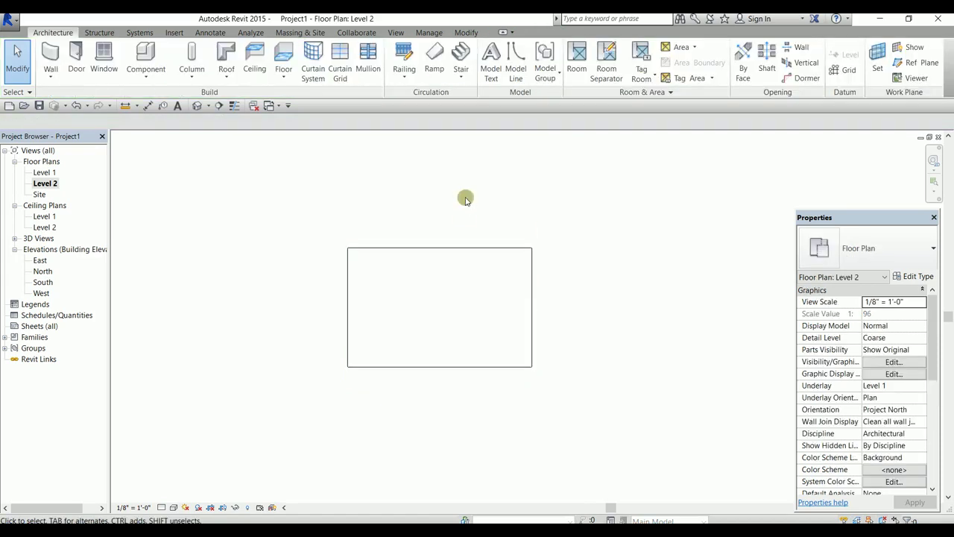
pyautogui.click(196, 108)
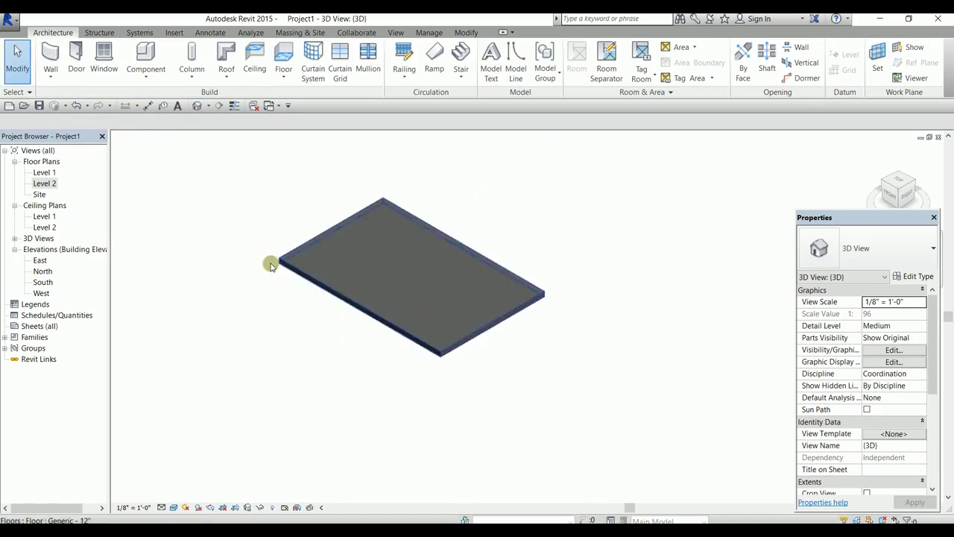
pyautogui.scroll(3, 284, 279)
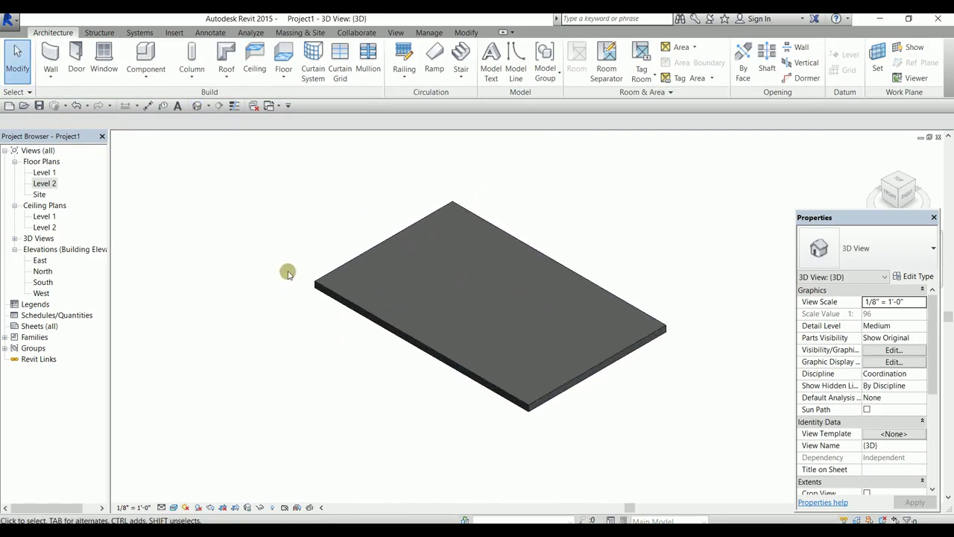
pyautogui.click(41, 185)
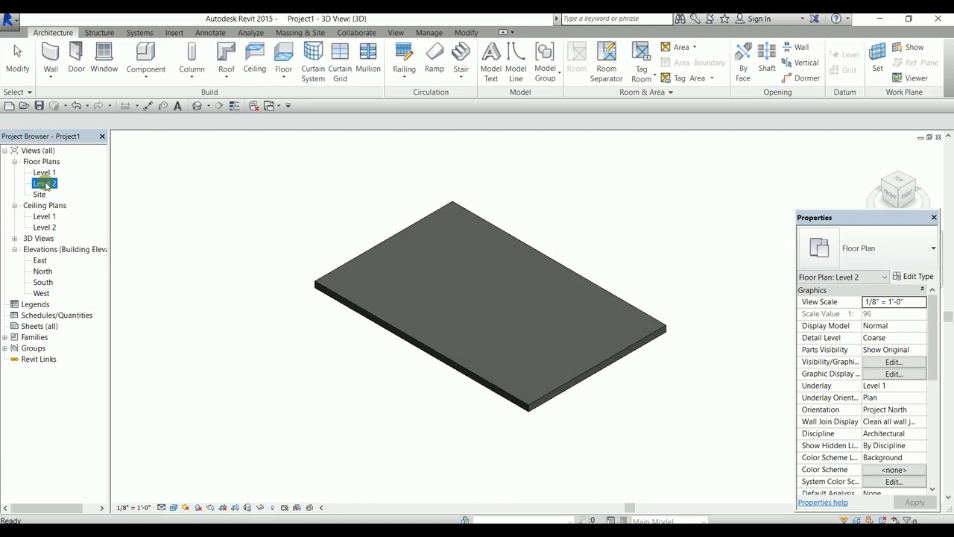
# Draw a small rectangle of 20'-tall Generic 8" walls on the Level 2 plan.
pyautogui.doubleClick(45, 184)
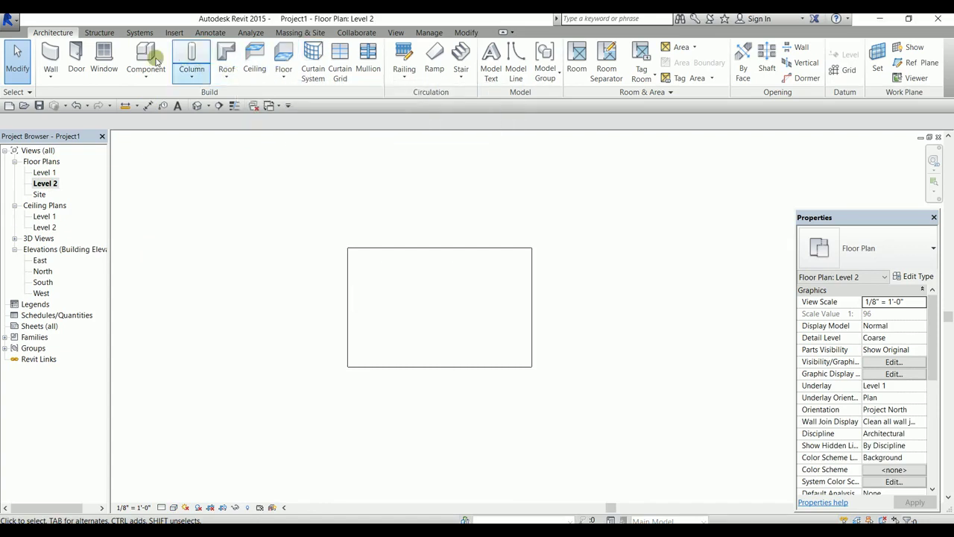
pyautogui.click(52, 54)
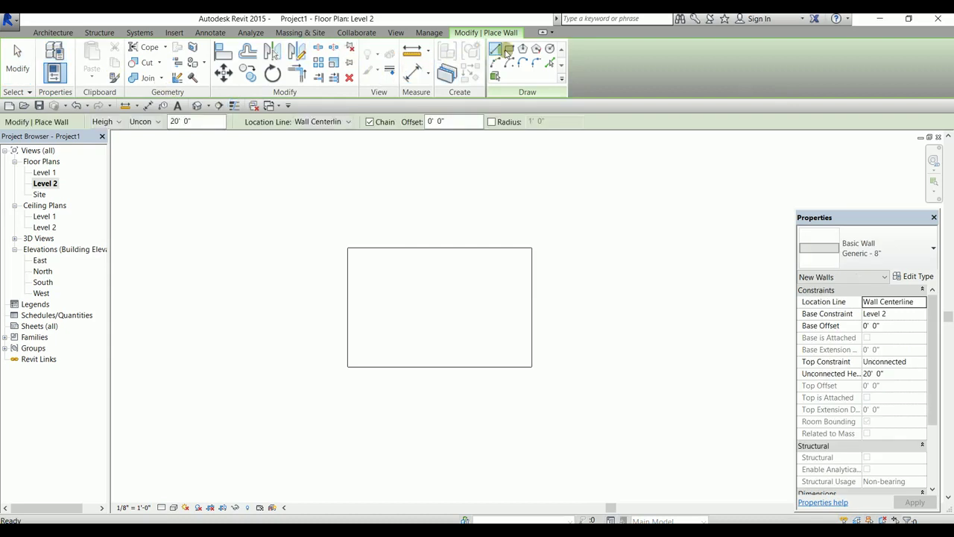
pyautogui.click(511, 49)
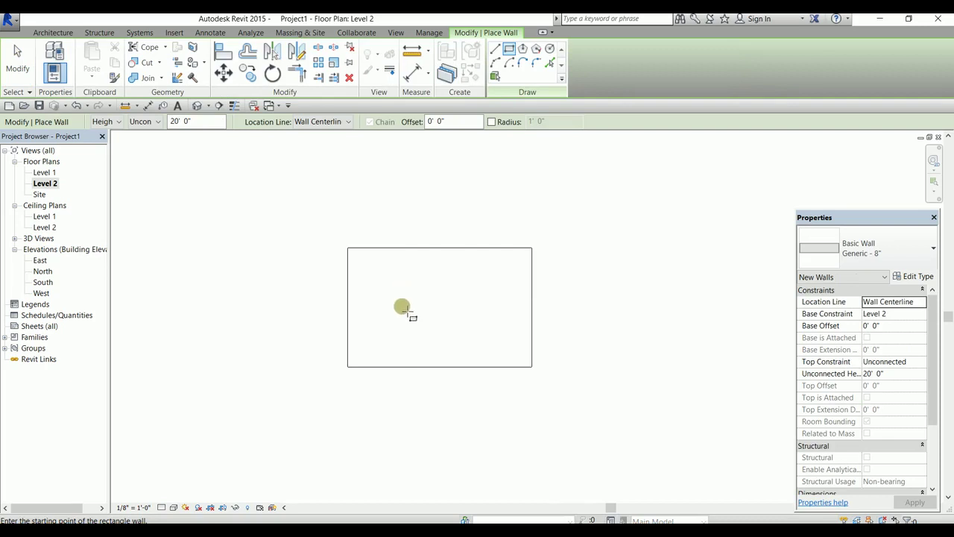
pyautogui.click(418, 295)
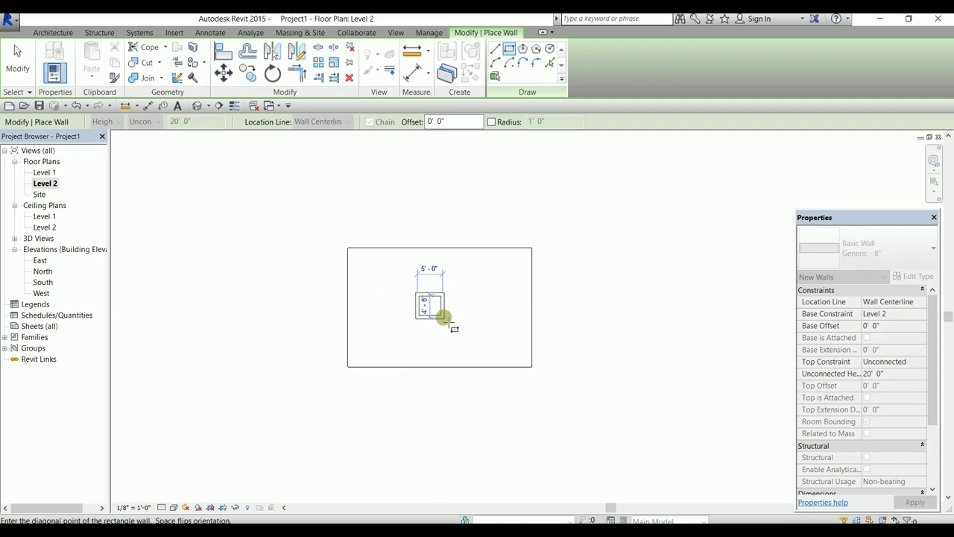
pyautogui.click(444, 317)
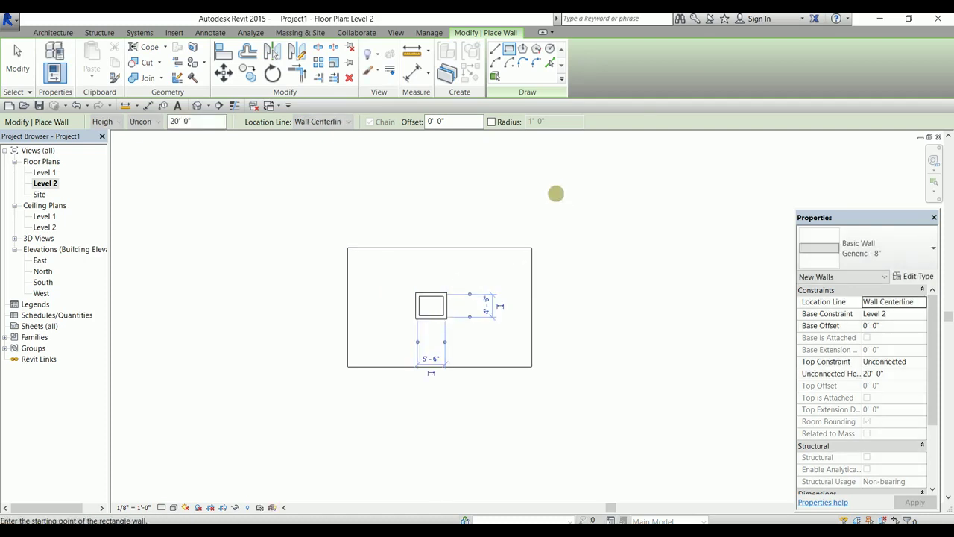
pyautogui.rightClick(557, 196)
pyautogui.click(611, 201)
pyautogui.rightClick(607, 201)
pyautogui.click(618, 204)
# Move the four tower walls toward the middle of the floor slab.
pyautogui.moveTo(456, 285)
pyautogui.mouseDown()
pyautogui.moveTo(458, 322)
pyautogui.moveTo(421, 333)
pyautogui.mouseUp()
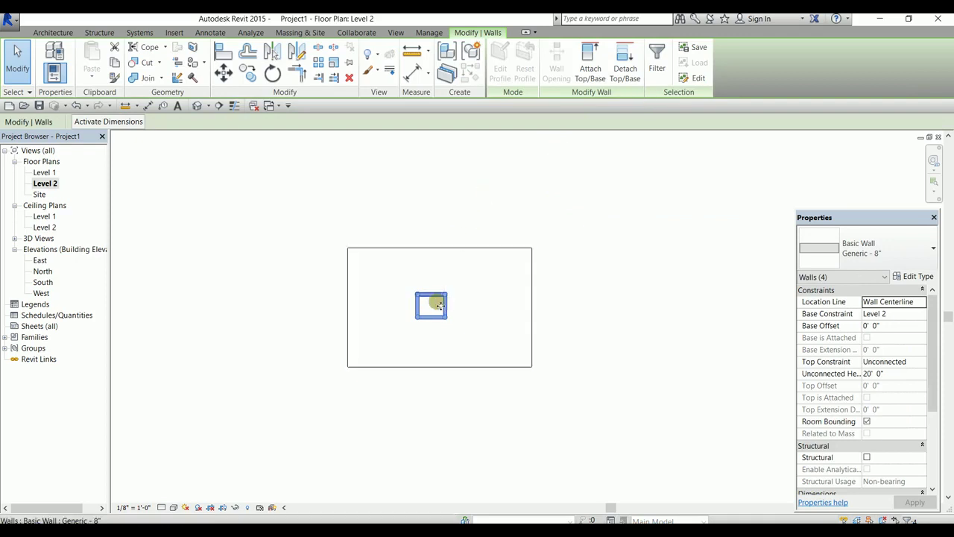
pyautogui.moveTo(454, 306); pyautogui.dragTo(449, 309)
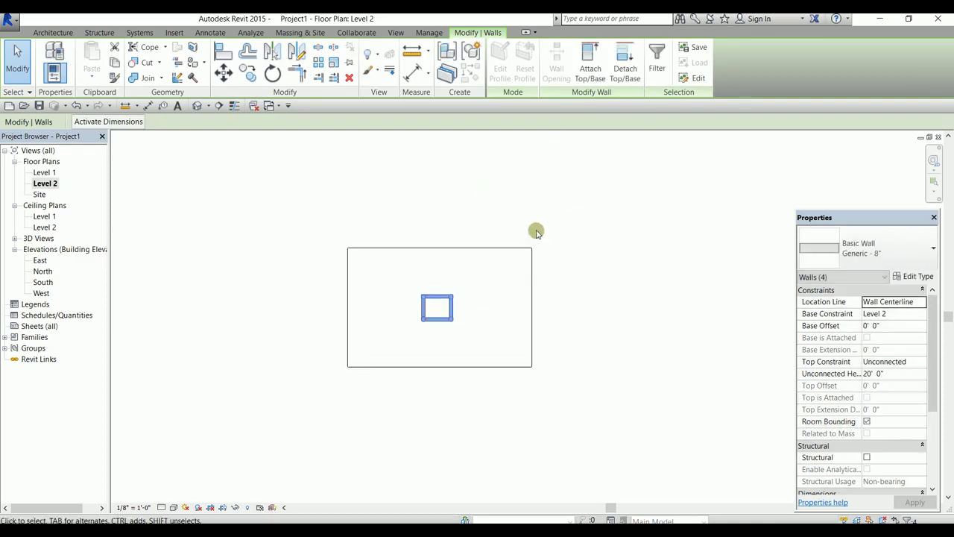
pyautogui.click(412, 203)
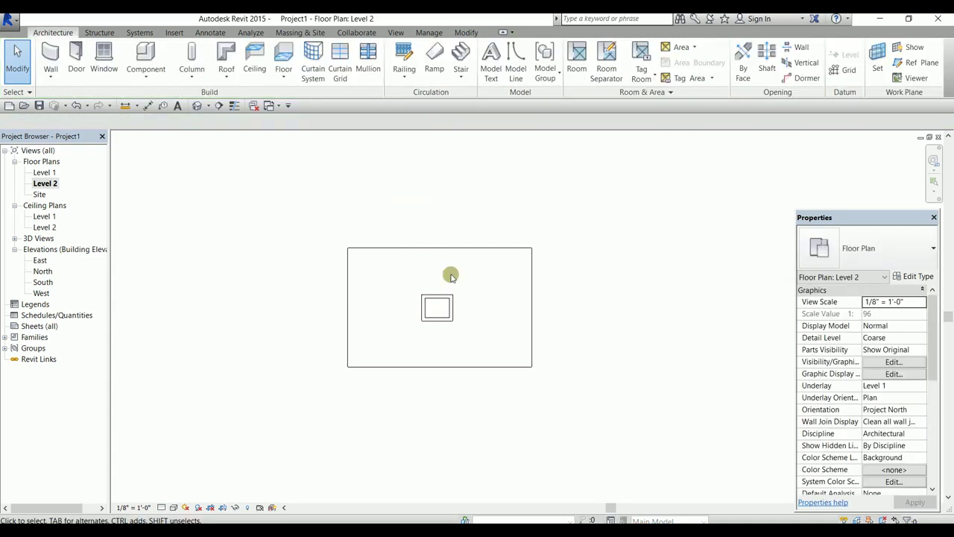
pyautogui.scroll(2, 437, 289)
pyautogui.scroll(2, 436, 295)
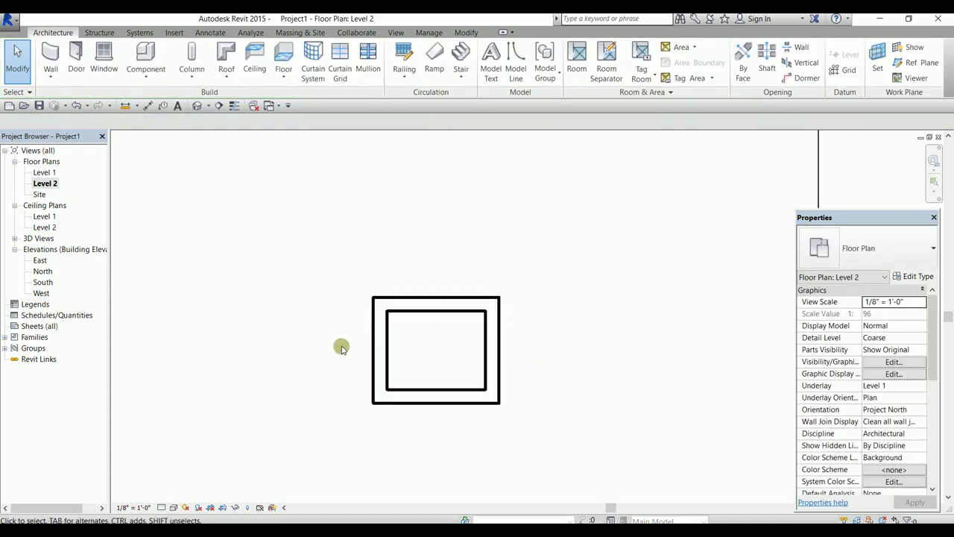
pyautogui.click(195, 106)
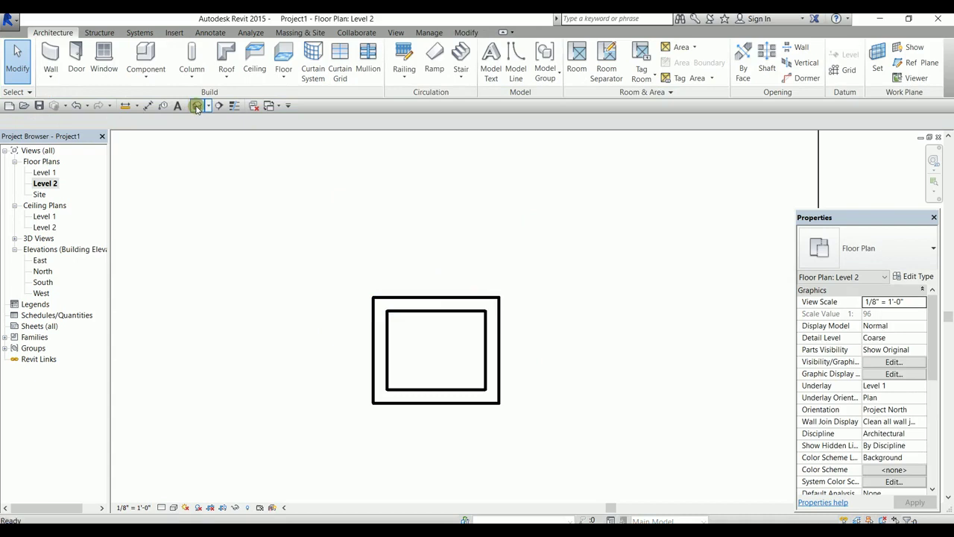
pyautogui.scroll(2, 359, 244)
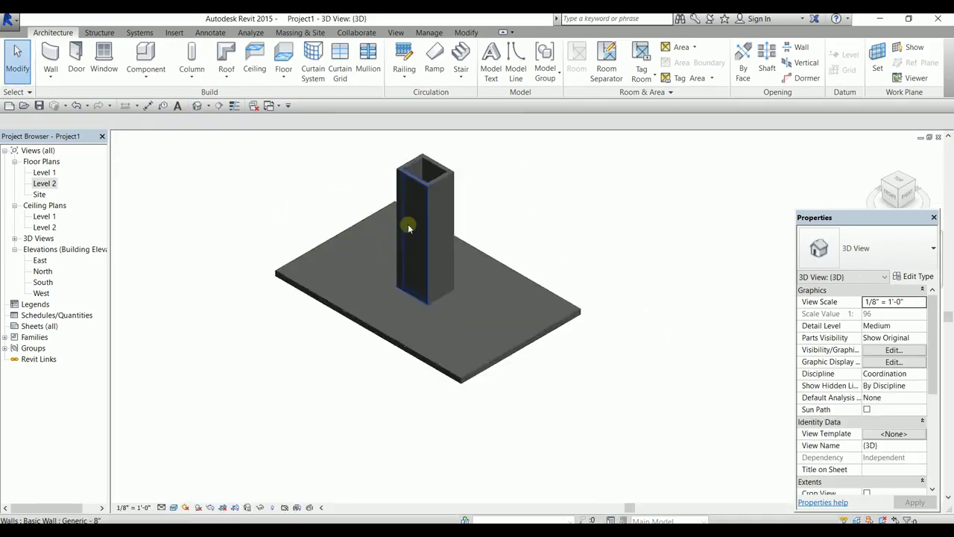
pyautogui.scroll(1, 357, 195)
pyautogui.scroll(1, 306, 202)
pyautogui.scroll(2, 296, 234)
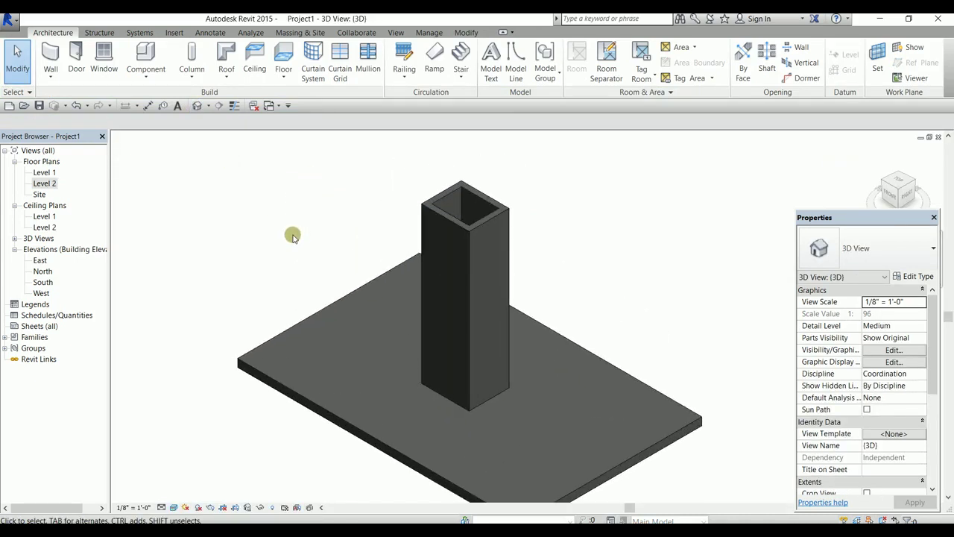
pyautogui.doubleClick(31, 184)
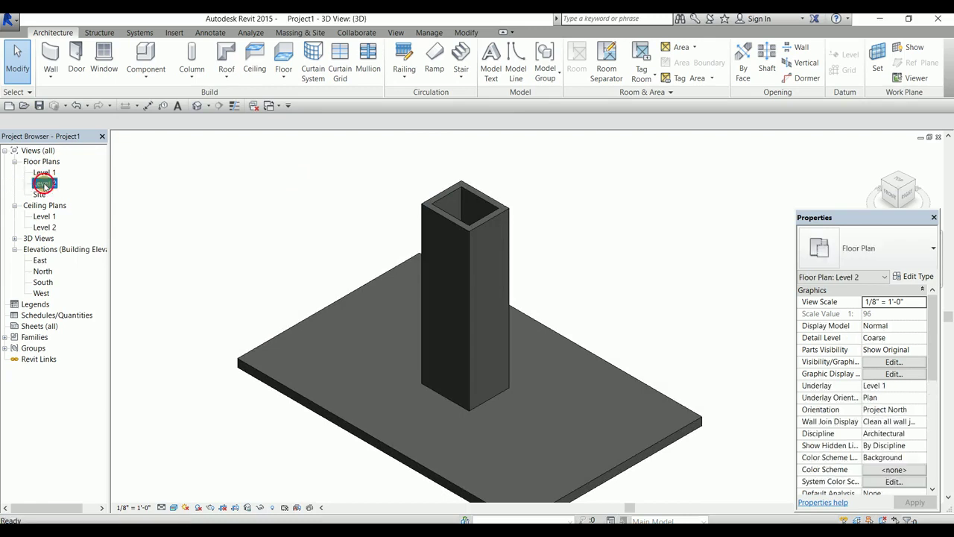
pyautogui.scroll(-1, 291, 307)
pyautogui.scroll(-1, 286, 313)
pyautogui.moveTo(241, 279); pyautogui.dragTo(342, 288, button='middle')
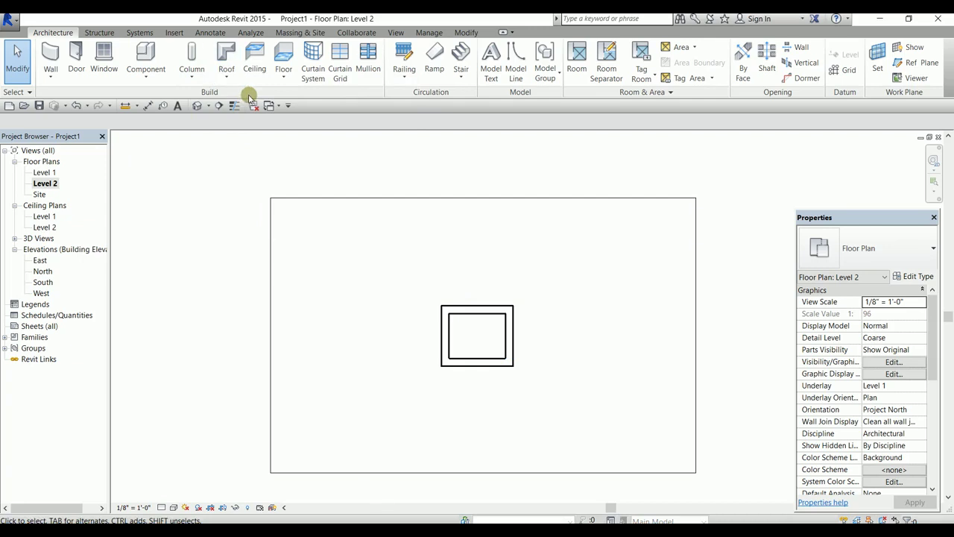
# Create a 9"/12" Generic 12" hip roof from a footprint on the tower's outer corners, walls unattached.
pyautogui.click(221, 76)
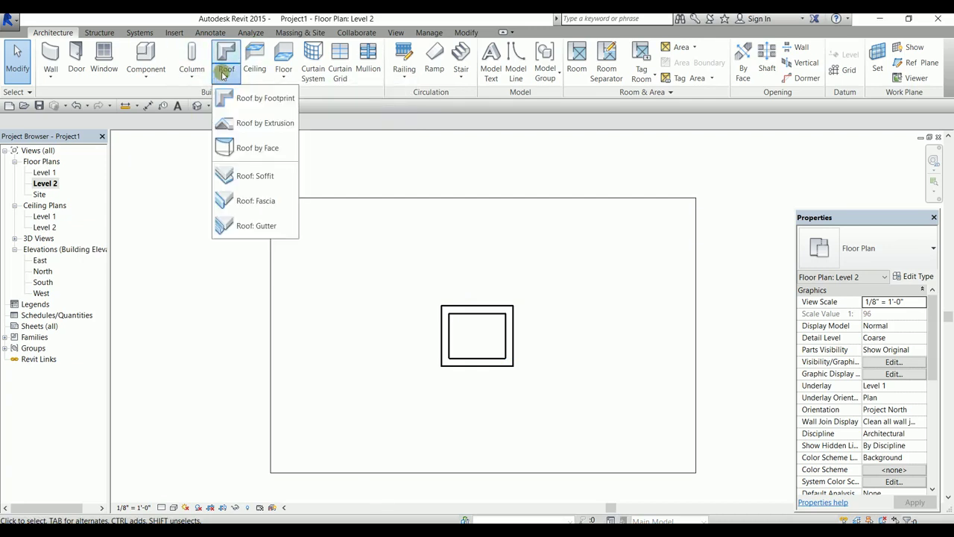
pyautogui.click(249, 95)
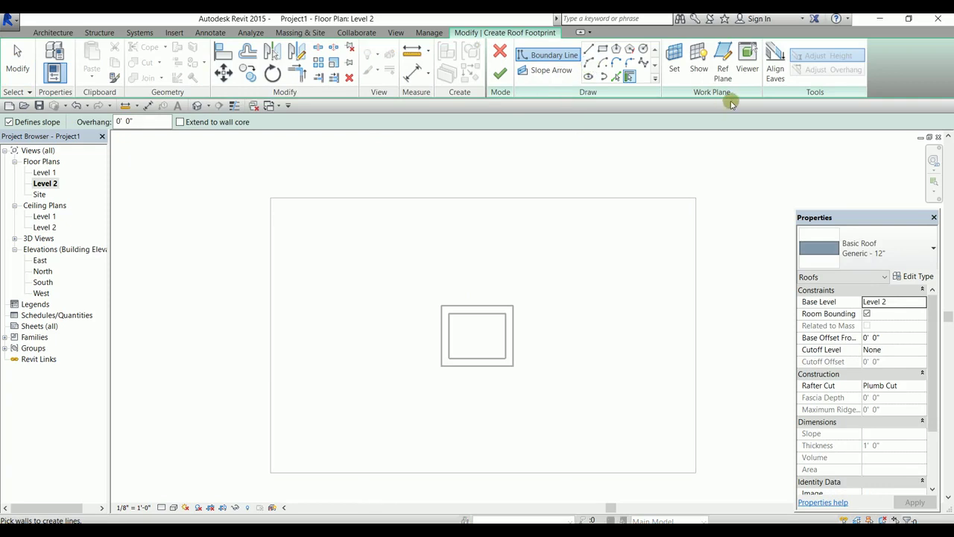
pyautogui.click(603, 48)
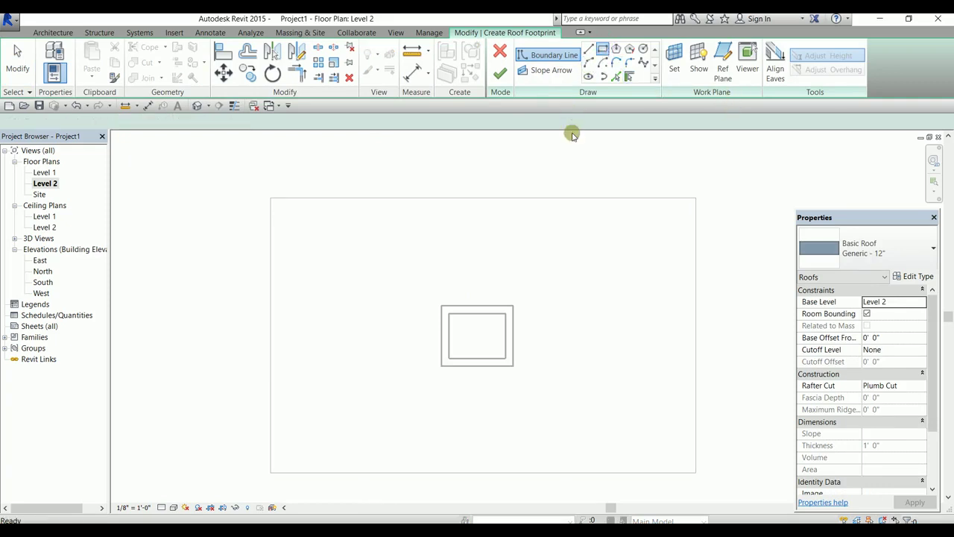
pyautogui.click(492, 326)
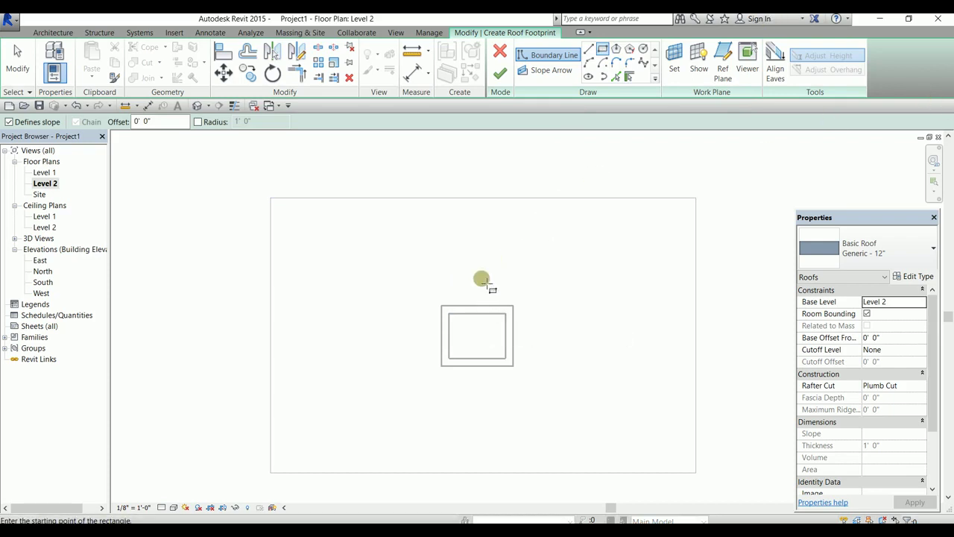
pyautogui.click(441, 306)
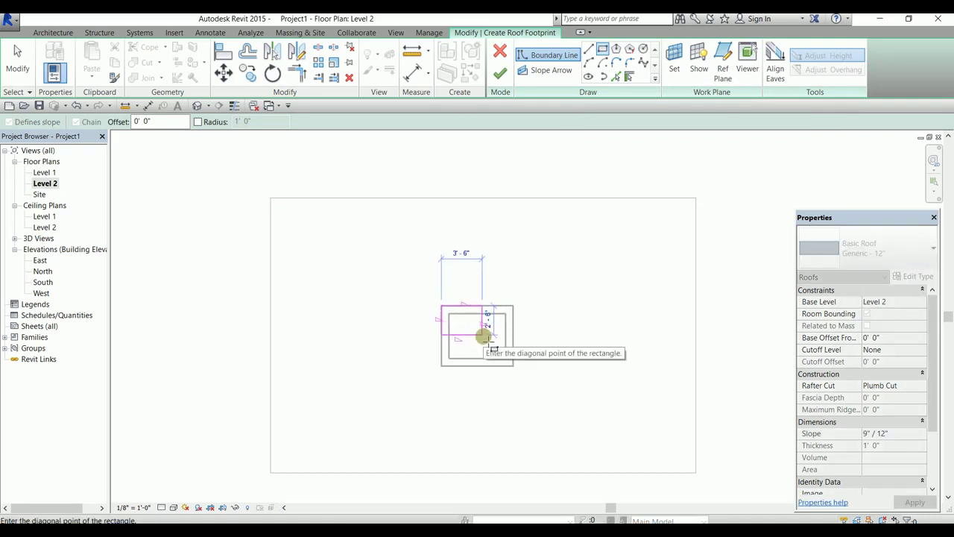
pyautogui.click(513, 366)
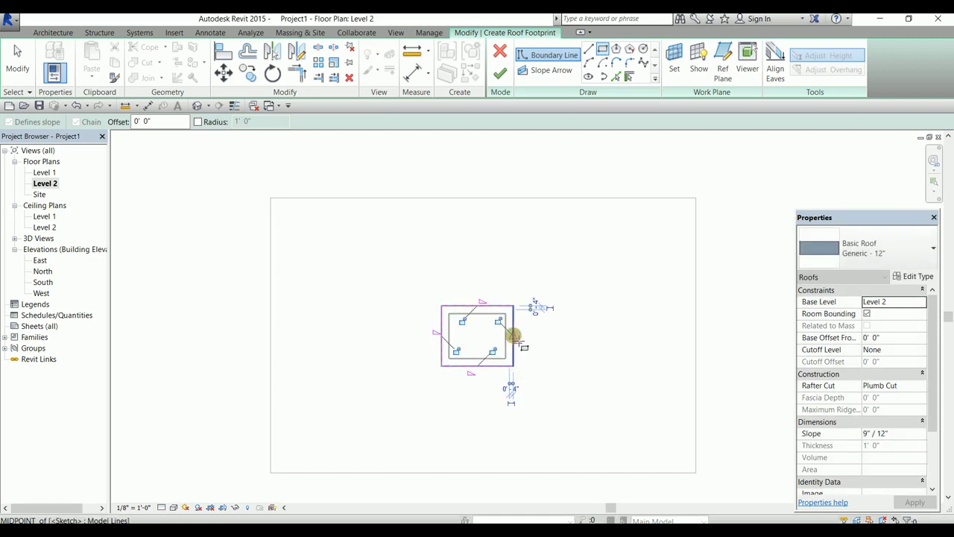
pyautogui.rightClick(551, 155)
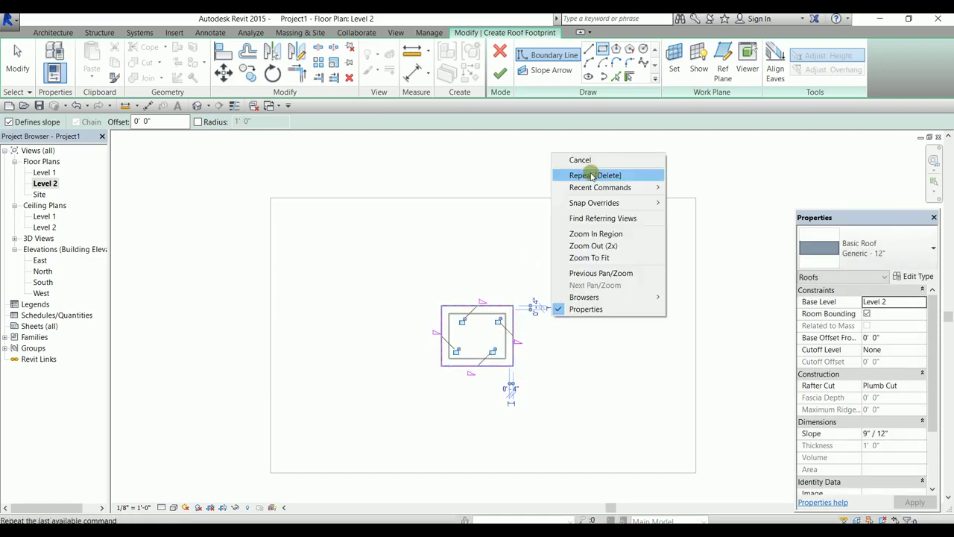
pyautogui.click(571, 159)
pyautogui.rightClick(591, 155)
pyautogui.click(611, 160)
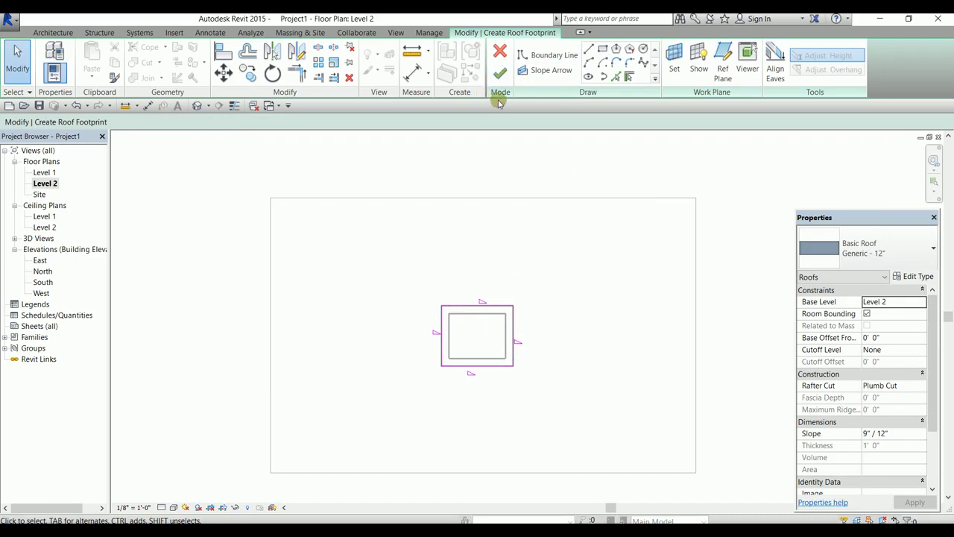
pyautogui.click(498, 74)
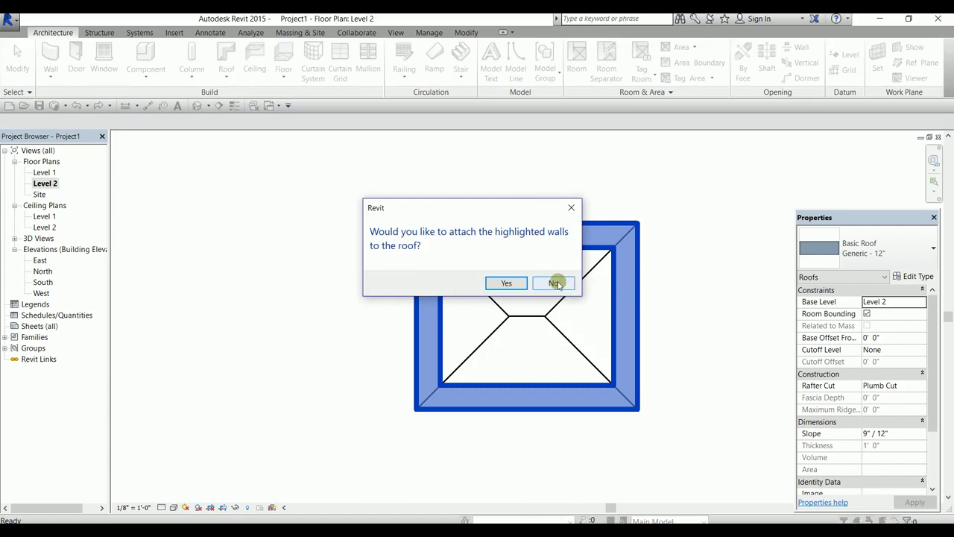
pyautogui.click(557, 283)
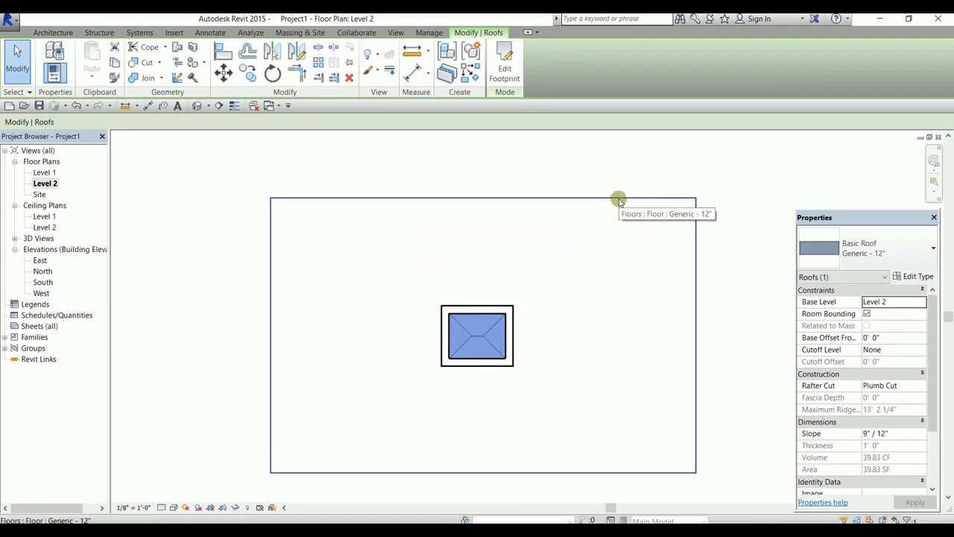
# Show the model in the default 3D view.
pyautogui.click(707, 192)
pyautogui.scroll(-1, 708, 193)
pyautogui.scroll(1, 708, 193)
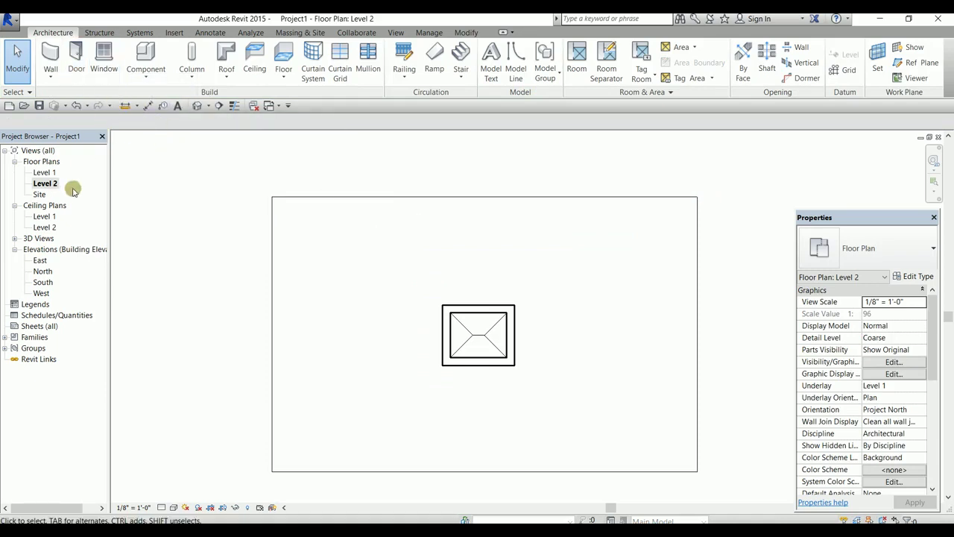
pyautogui.click(198, 105)
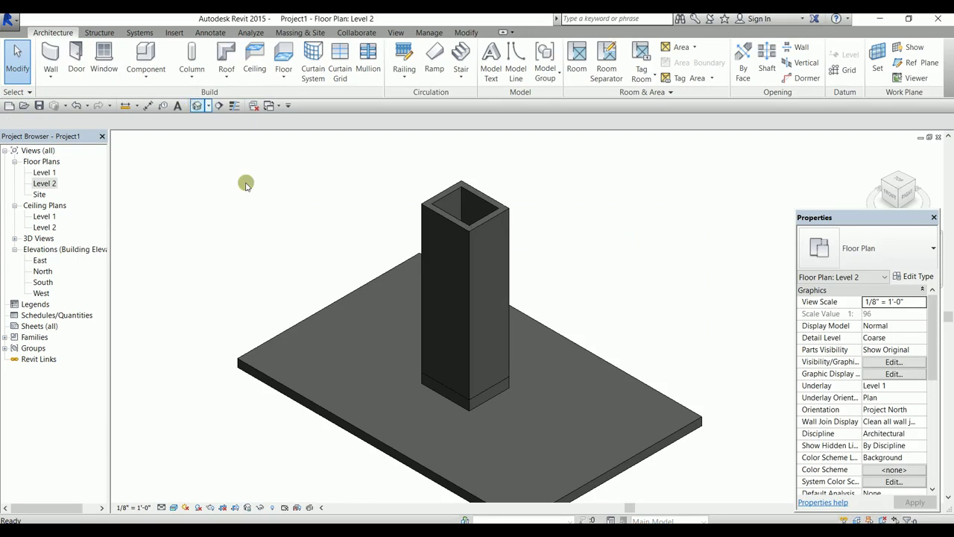
# Change the four tower walls' unconnected height from 20' to 8' 0".
pyautogui.click(483, 235)
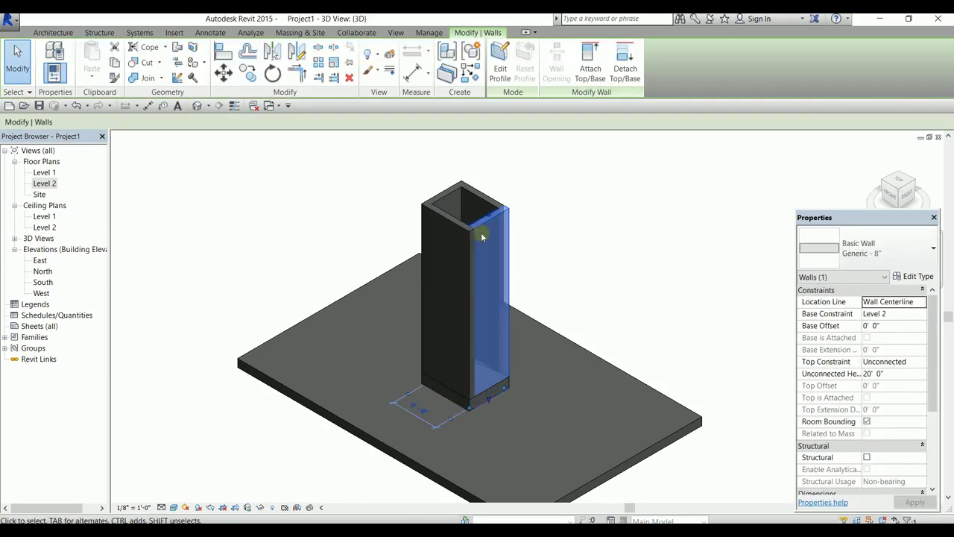
pyautogui.keyDown('ctrl'); pyautogui.click(450, 206); pyautogui.keyUp('ctrl')
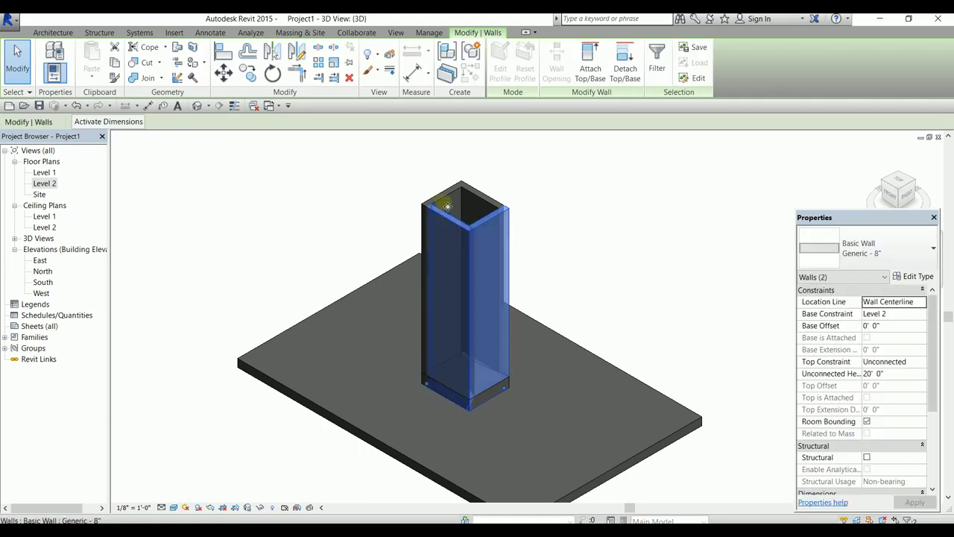
pyautogui.keyDown('ctrl'); pyautogui.click(451, 197); pyautogui.keyUp('ctrl')
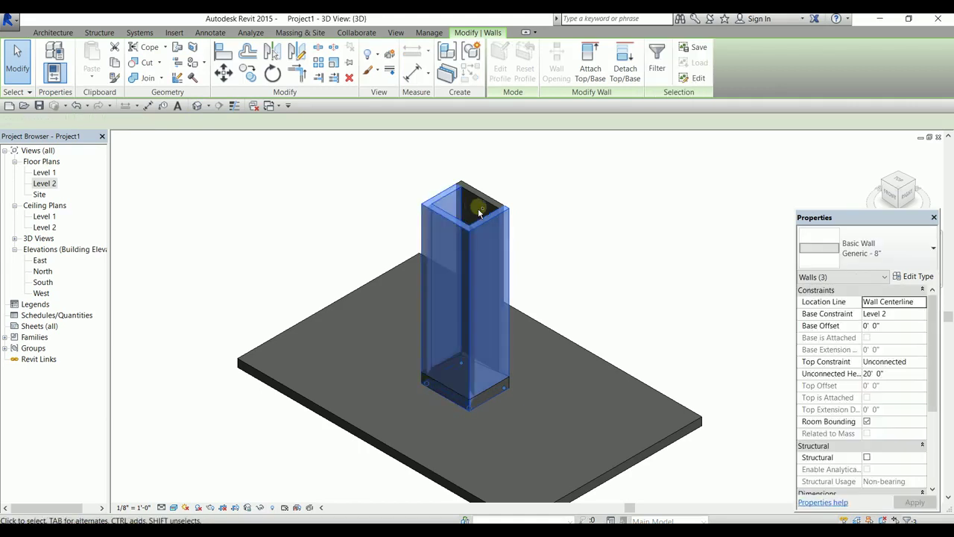
pyautogui.keyDown('ctrl'); pyautogui.click(485, 207); pyautogui.keyUp('ctrl')
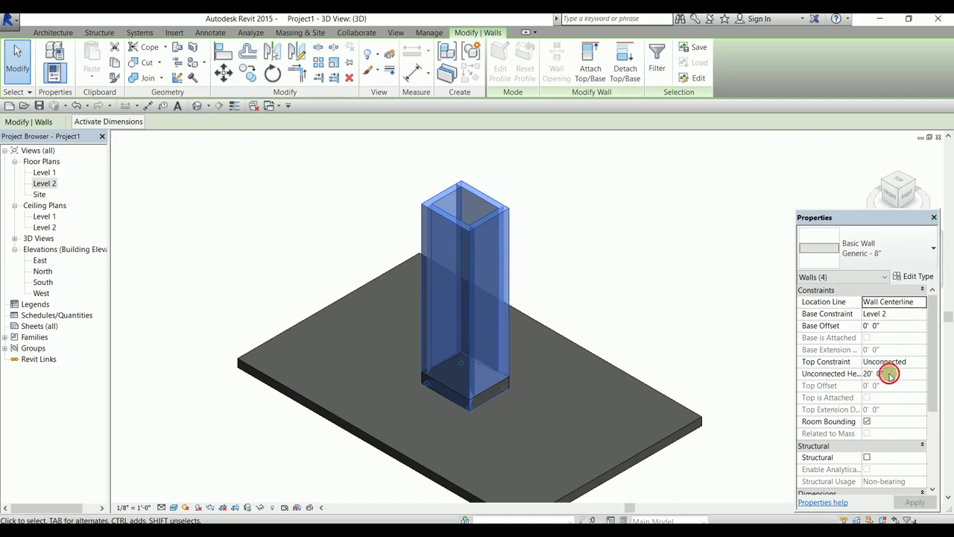
pyautogui.click(890, 375)
pyautogui.press('BackSpace')
pyautogui.write('8')
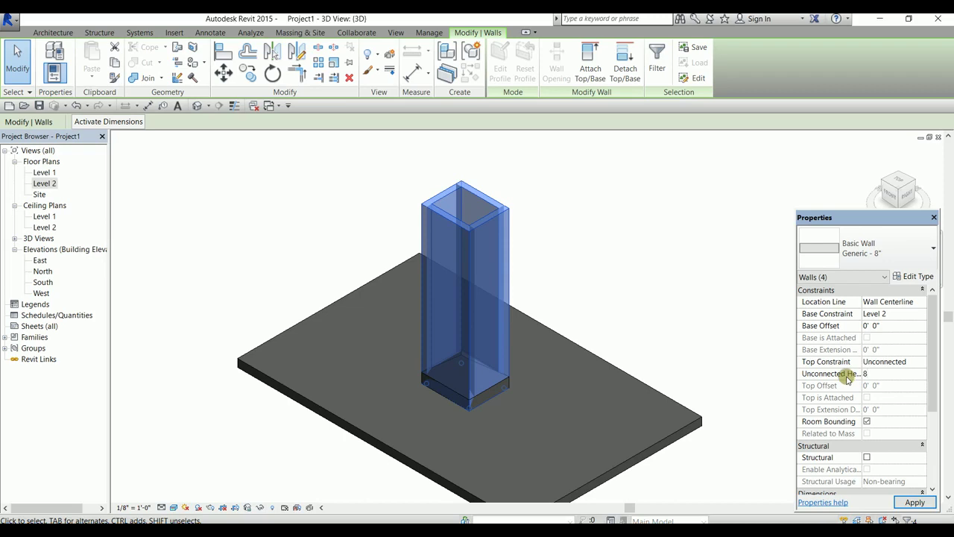
pyautogui.click(913, 502)
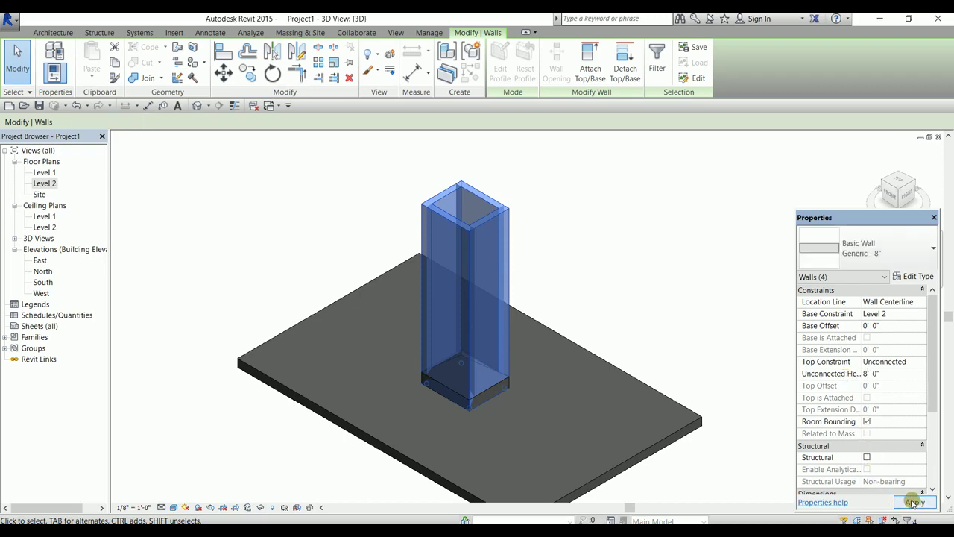
pyautogui.click(580, 279)
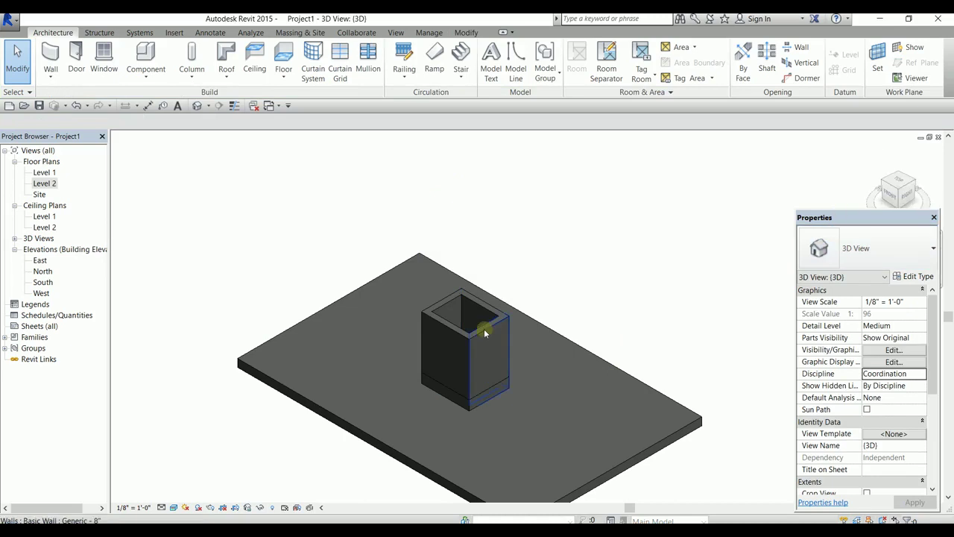
# Give the hip roof a Base Offset From Level of 8' 0" so it rests on the walls.
pyautogui.moveTo(901, 188); pyautogui.dragTo(880, 203)
pyautogui.moveTo(634, 174)
pyautogui.keyDown('shift'); pyautogui.mouseDown(button='middle')
pyautogui.moveTo(618, 234)
pyautogui.moveTo(496, 274)
pyautogui.mouseUp(button='middle'); pyautogui.keyUp('shift')
pyautogui.click(491, 275)
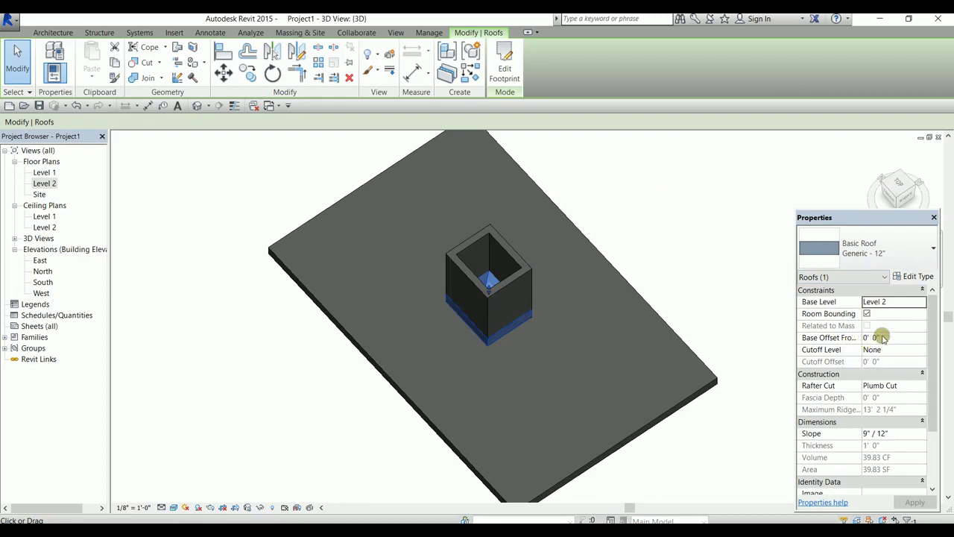
pyautogui.click(882, 338)
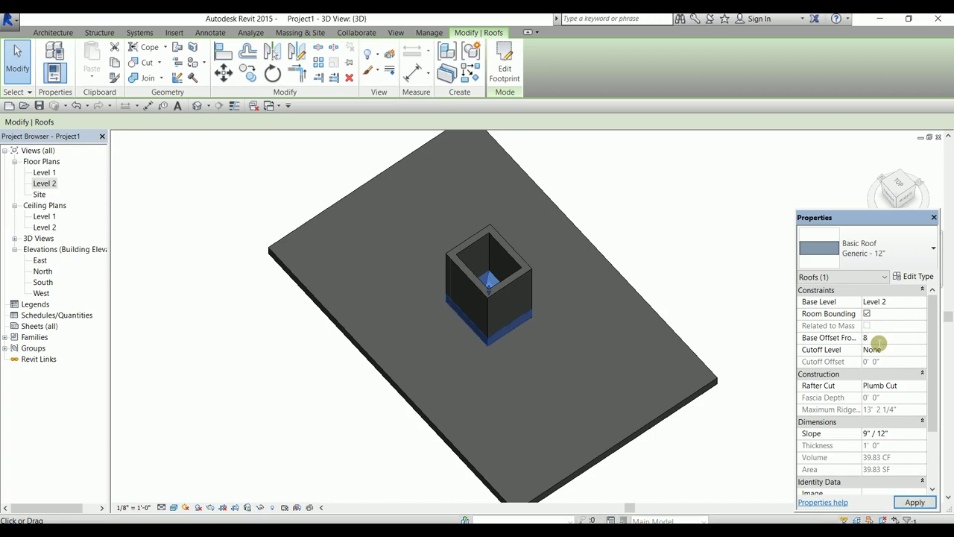
pyautogui.write('8')
pyautogui.click(915, 504)
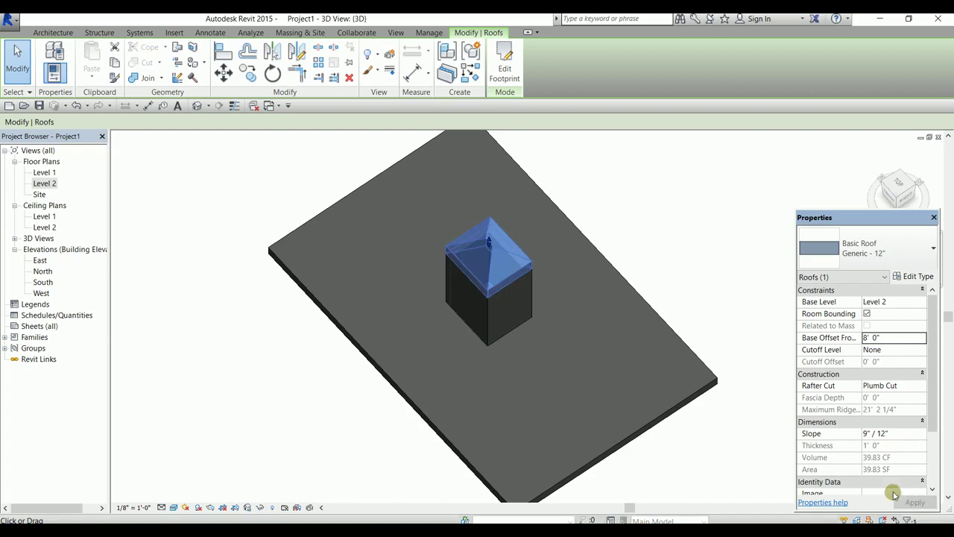
pyautogui.click(666, 204)
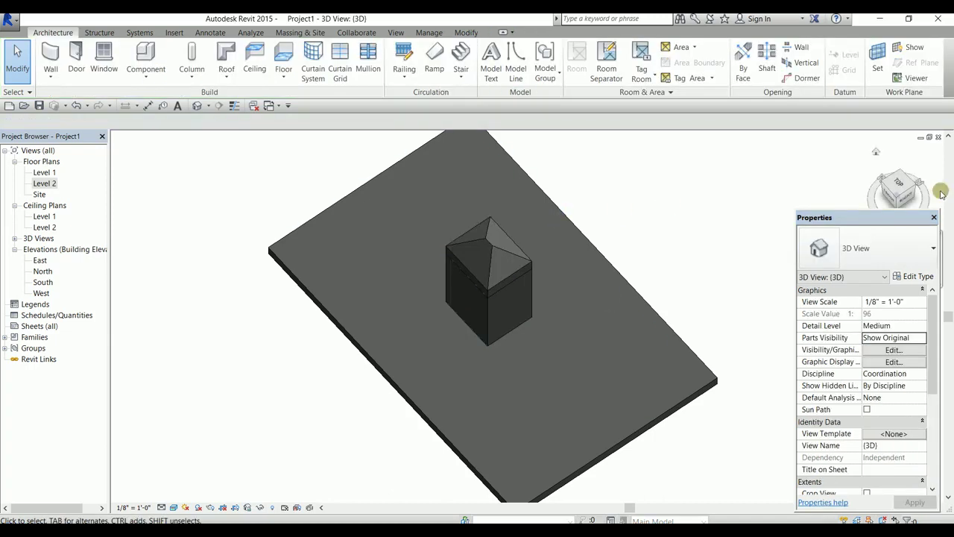
# Change the hip roof's type to Sloped Glazing.
pyautogui.click(904, 191)
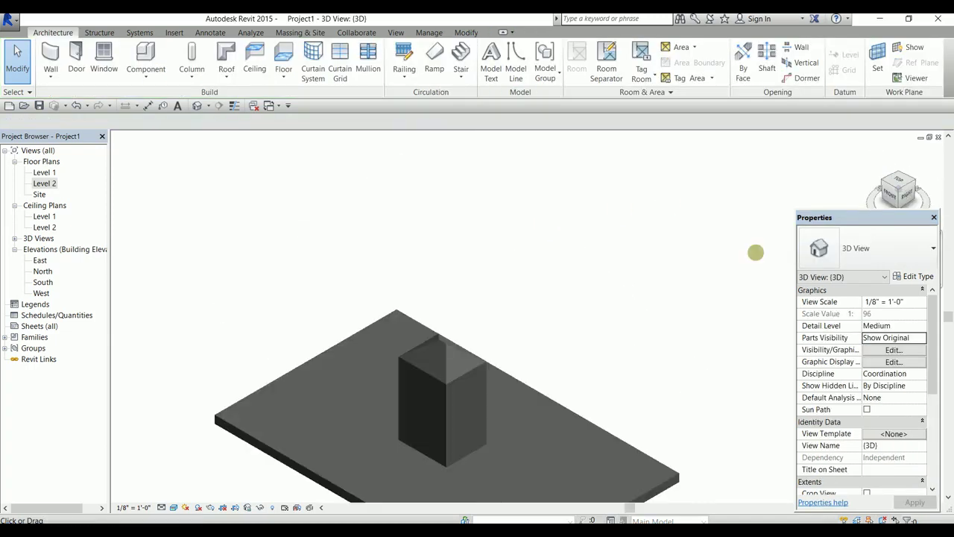
pyautogui.click(446, 356)
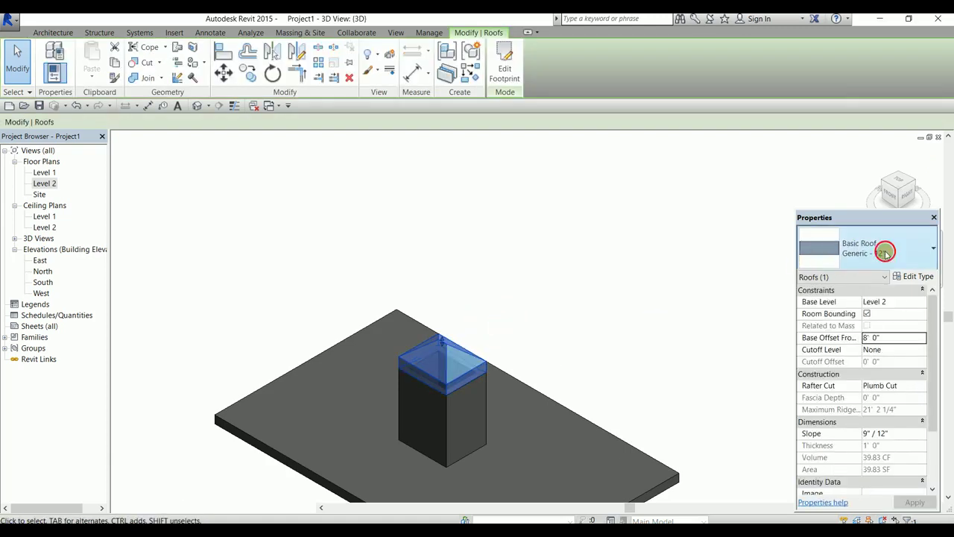
pyautogui.click(827, 248)
pyautogui.scroll(-2, 845, 366)
pyautogui.scroll(-2, 845, 378)
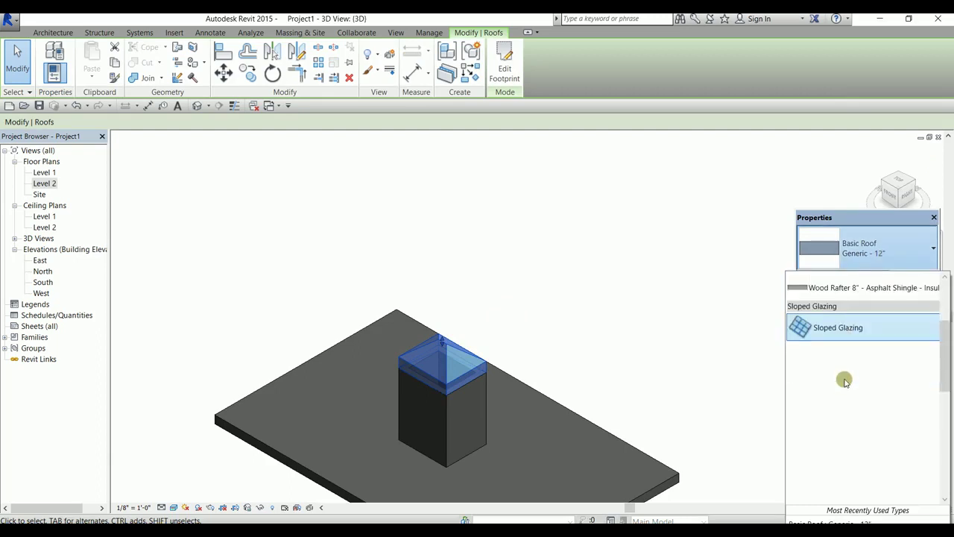
pyautogui.moveTo(838, 327)
pyautogui.click(850, 330)
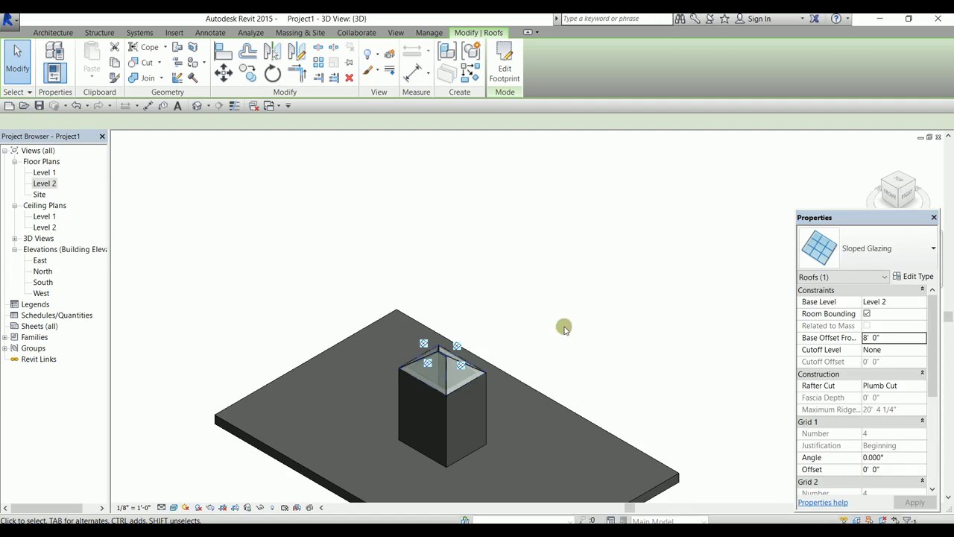
pyautogui.click(553, 284)
# Reframe the view, select the sloped glazing roof and return to the Architecture tools.
pyautogui.scroll(-1, 554, 284)
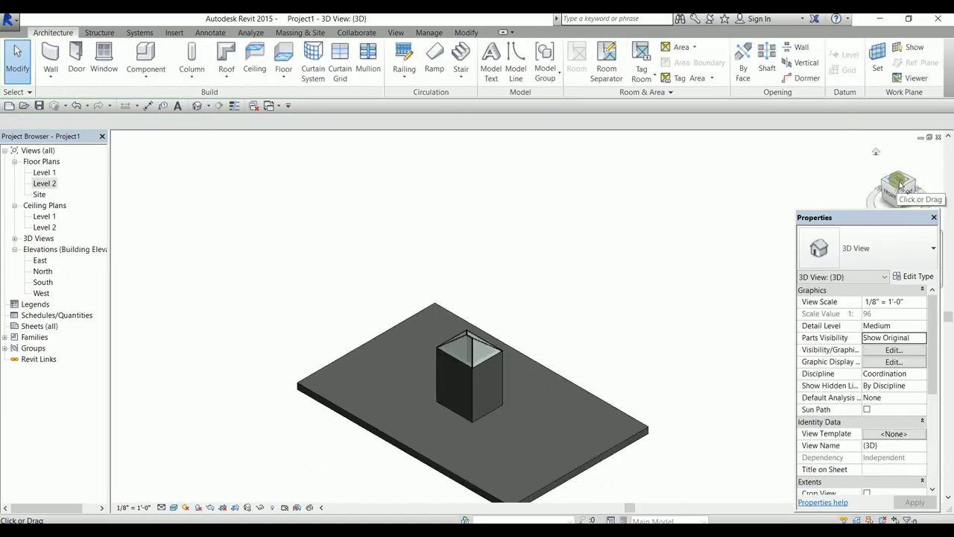
pyautogui.moveTo(905, 191); pyautogui.dragTo(875, 199)
pyautogui.scroll(2, 596, 291)
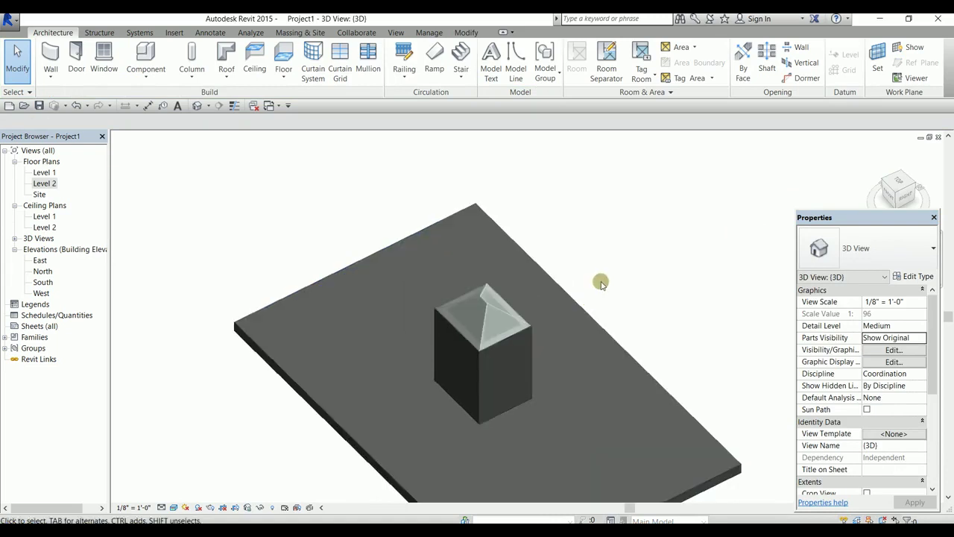
pyautogui.moveTo(581, 264); pyautogui.dragTo(579, 251, button='middle')
pyautogui.scroll(1, 580, 250)
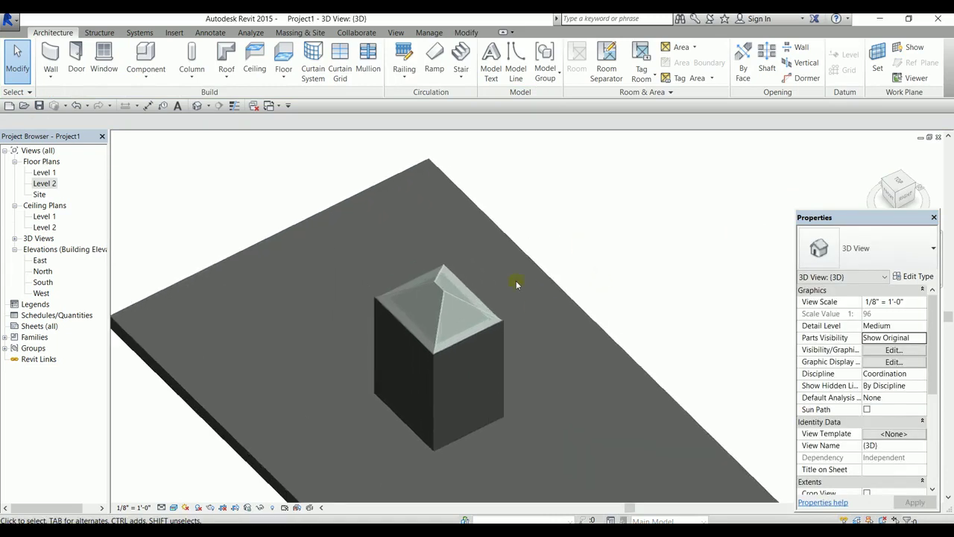
pyautogui.click(443, 300)
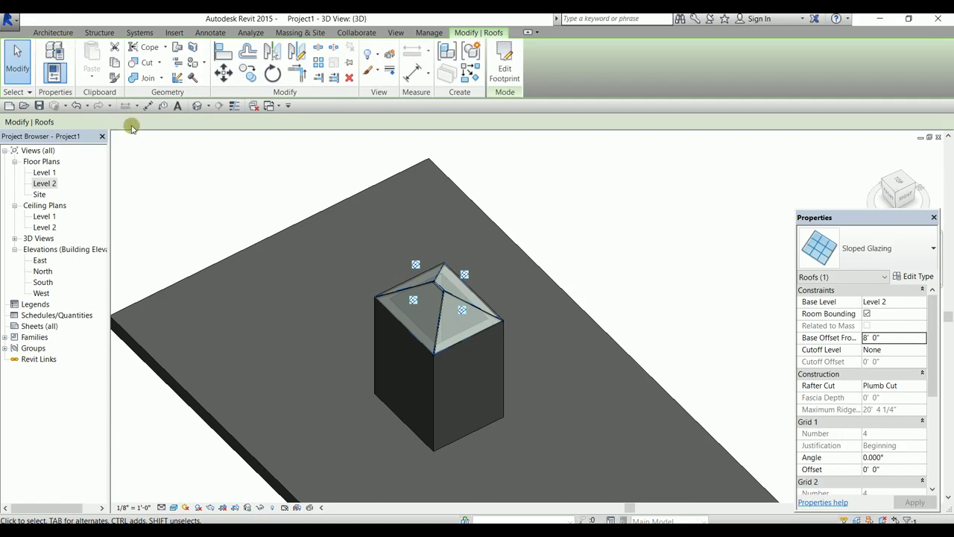
pyautogui.click(53, 33)
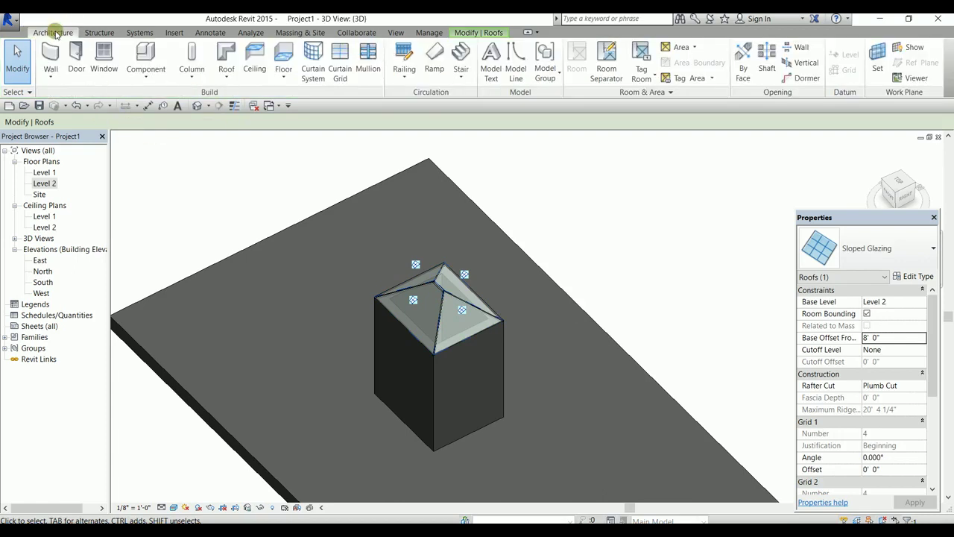
# Place 1" Square rectangular mullions on the glass roof's grid lines using All Grid Lines.
pyautogui.click(370, 68)
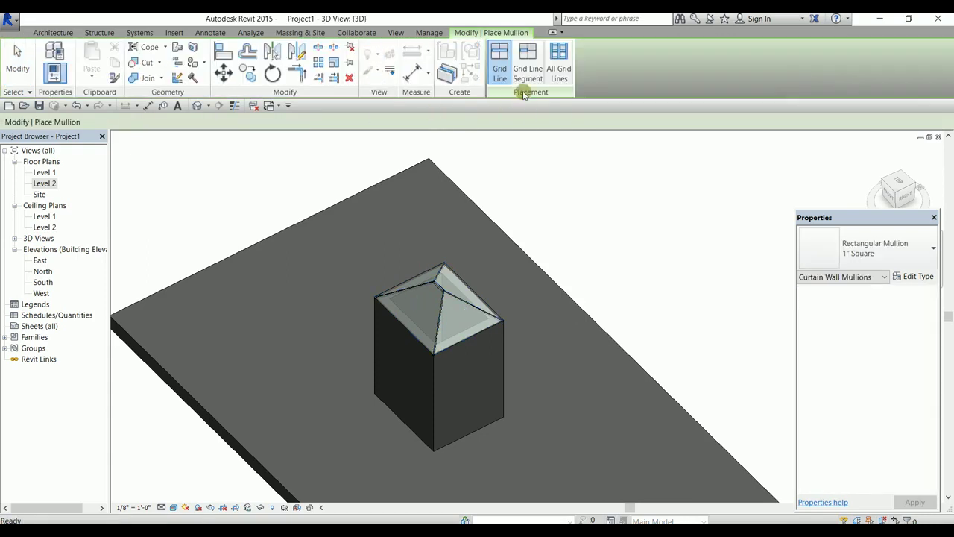
pyautogui.click(557, 61)
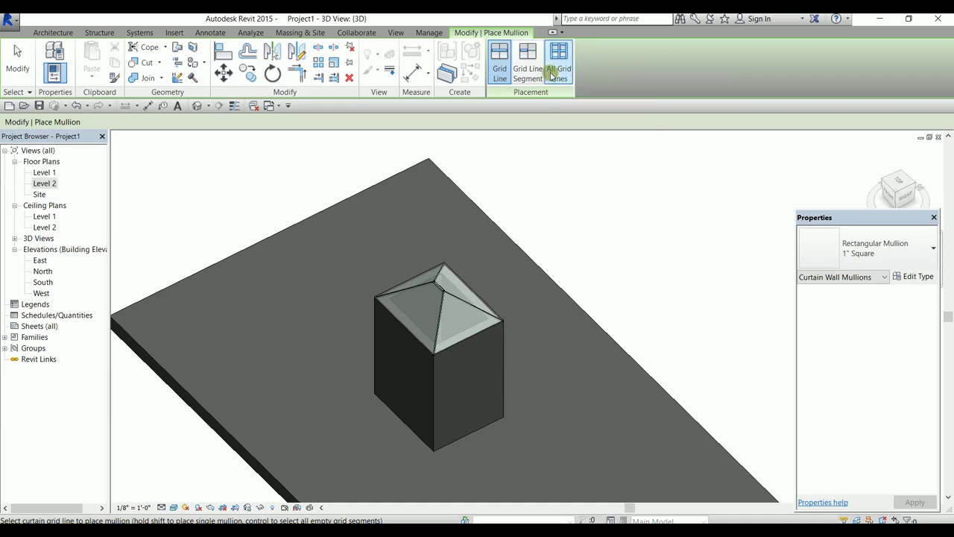
pyautogui.click(451, 302)
pyautogui.scroll(5, 449, 313)
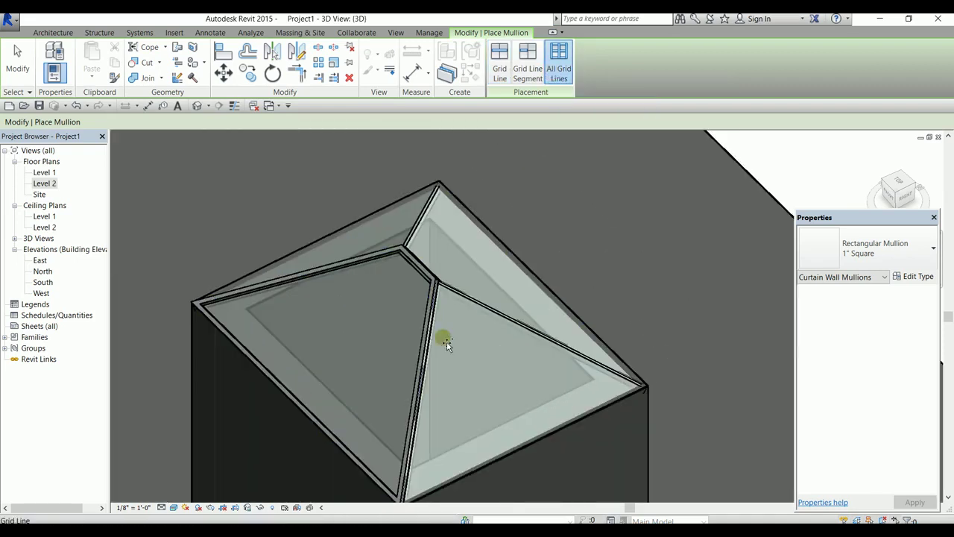
pyautogui.scroll(4, 440, 320)
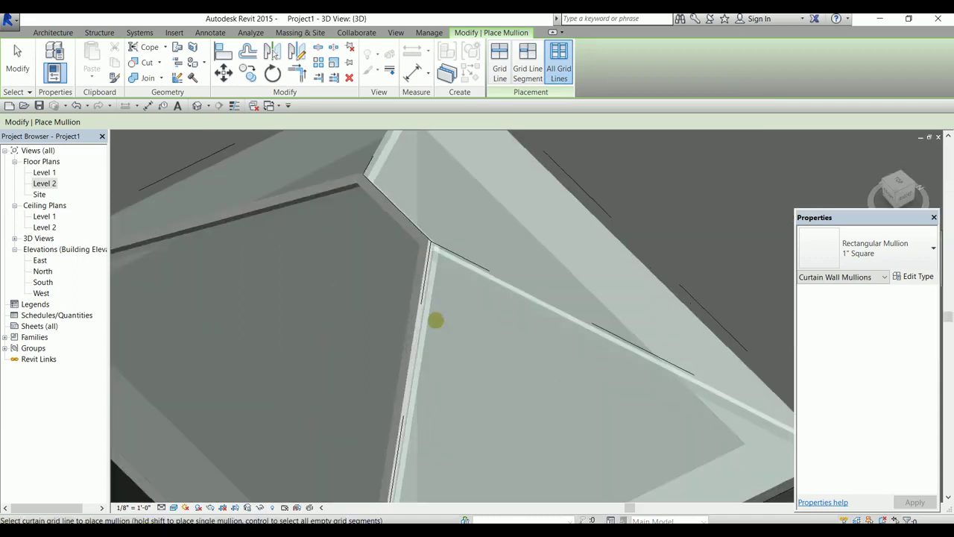
pyautogui.moveTo(435, 321); pyautogui.dragTo(403, 256, button='middle')
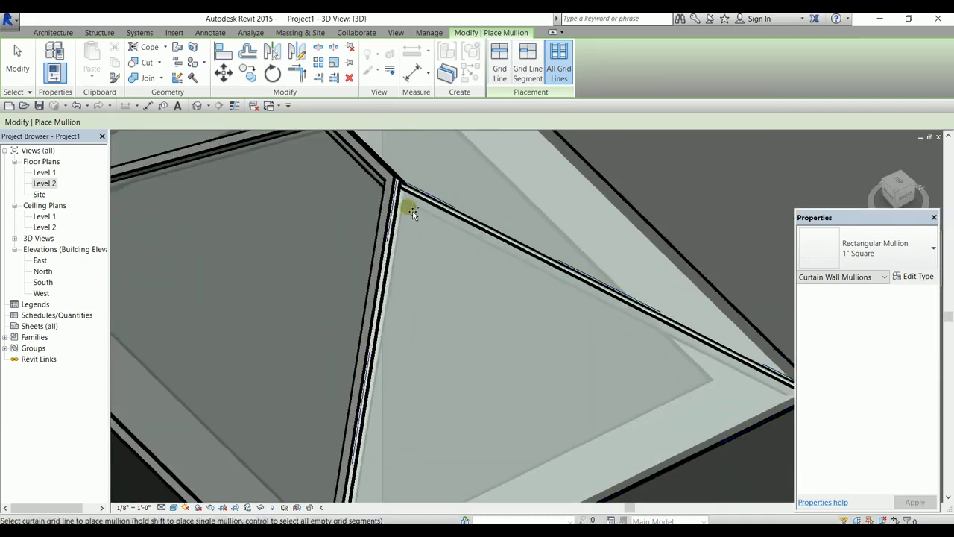
pyautogui.scroll(-1, 420, 202)
pyautogui.scroll(-3, 464, 251)
pyautogui.click(442, 445)
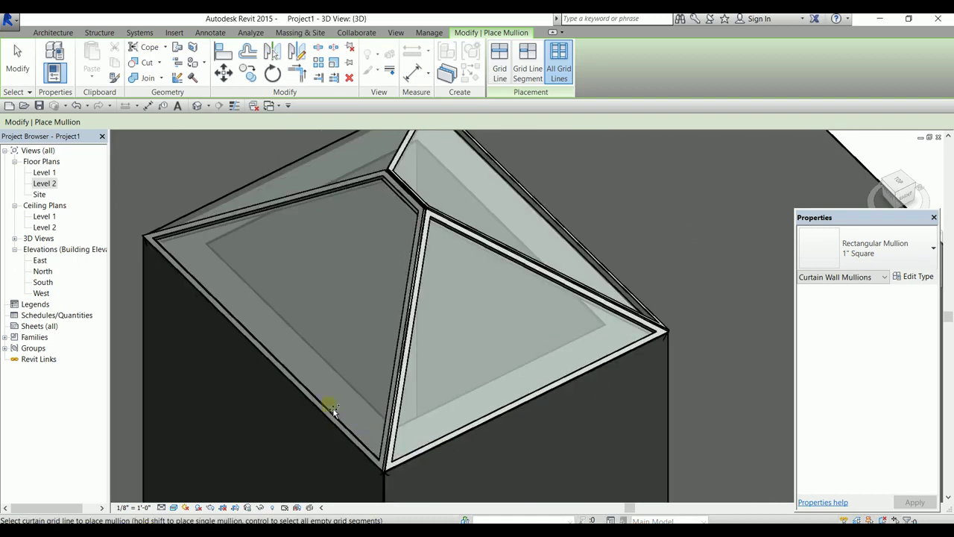
# Inspect the mullioned roof from a near top-down view, then return to the corner isometric.
pyautogui.scroll(1, 343, 358)
pyautogui.scroll(-3, 436, 217)
pyautogui.scroll(-1, 436, 217)
pyautogui.scroll(-1, 444, 232)
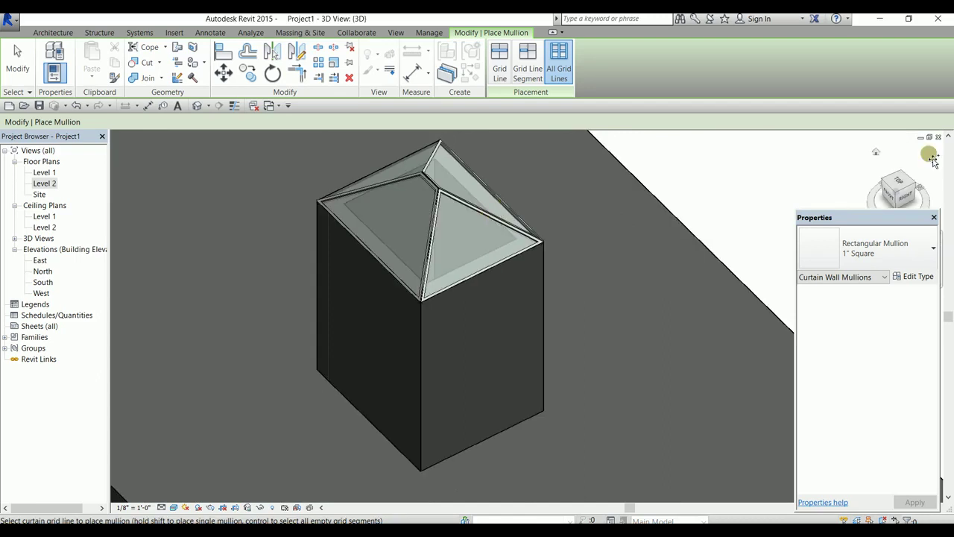
pyautogui.moveTo(894, 182); pyautogui.dragTo(878, 194)
pyautogui.click(878, 194)
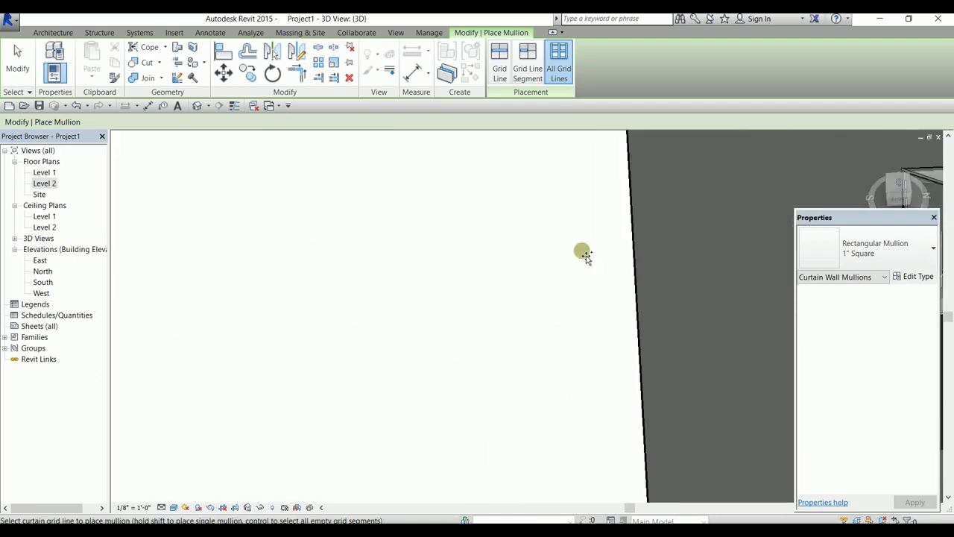
pyautogui.scroll(2, 522, 275)
pyautogui.scroll(2, 537, 276)
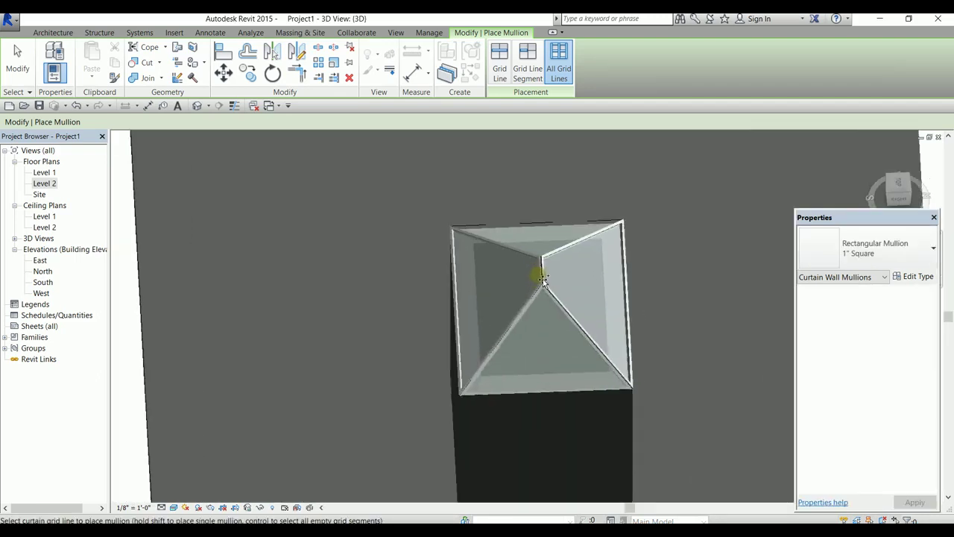
pyautogui.scroll(2, 566, 321)
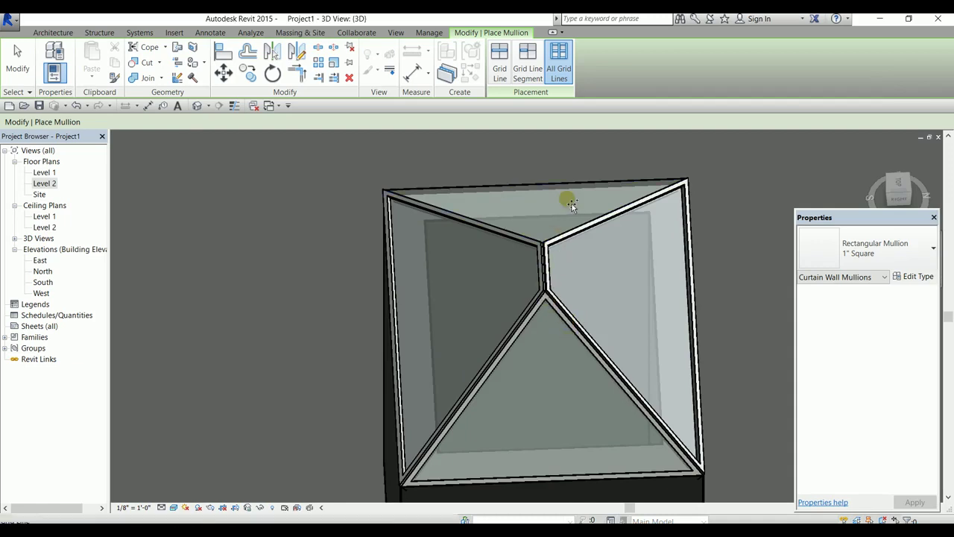
pyautogui.scroll(-2, 577, 399)
pyautogui.moveTo(578, 399); pyautogui.dragTo(521, 410, button='middle')
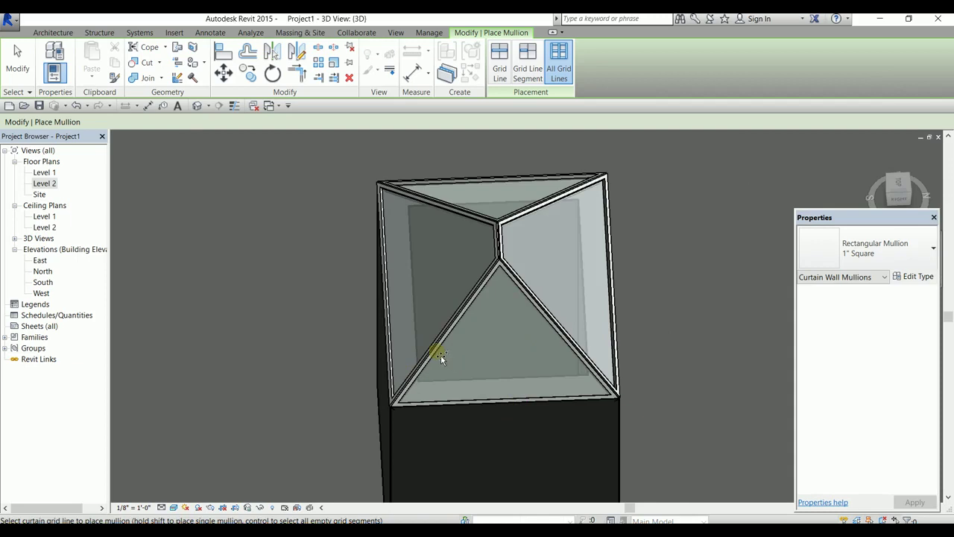
pyautogui.scroll(2, 436, 335)
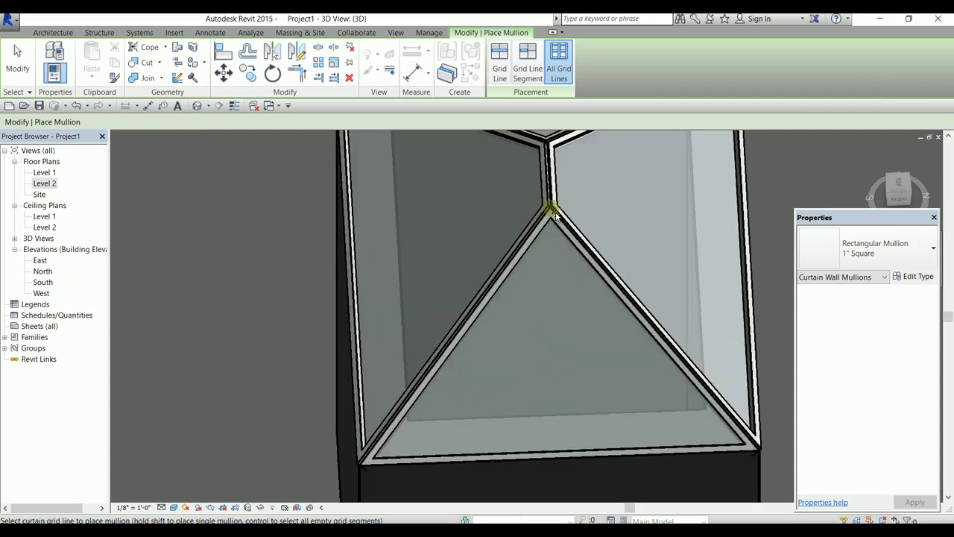
pyautogui.scroll(-3, 550, 209)
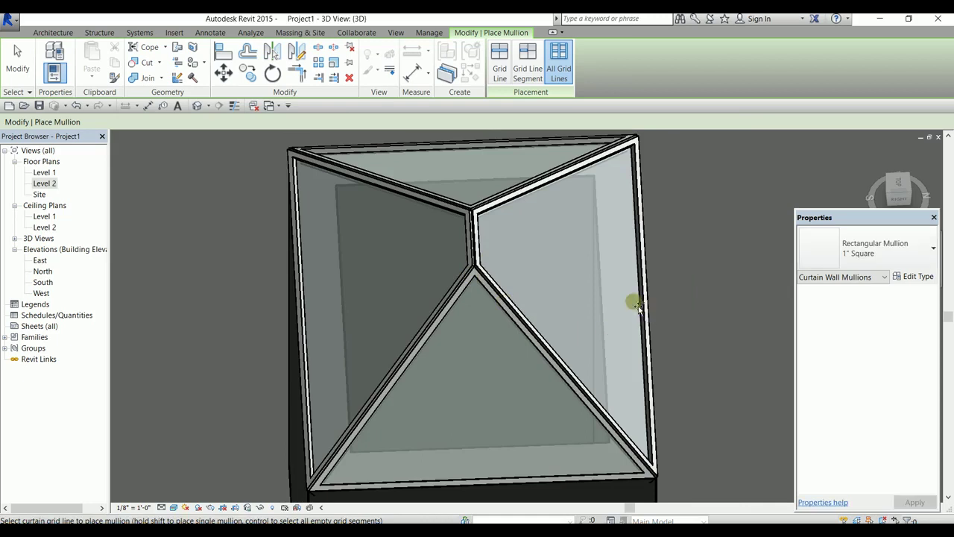
pyautogui.scroll(-3, 427, 209)
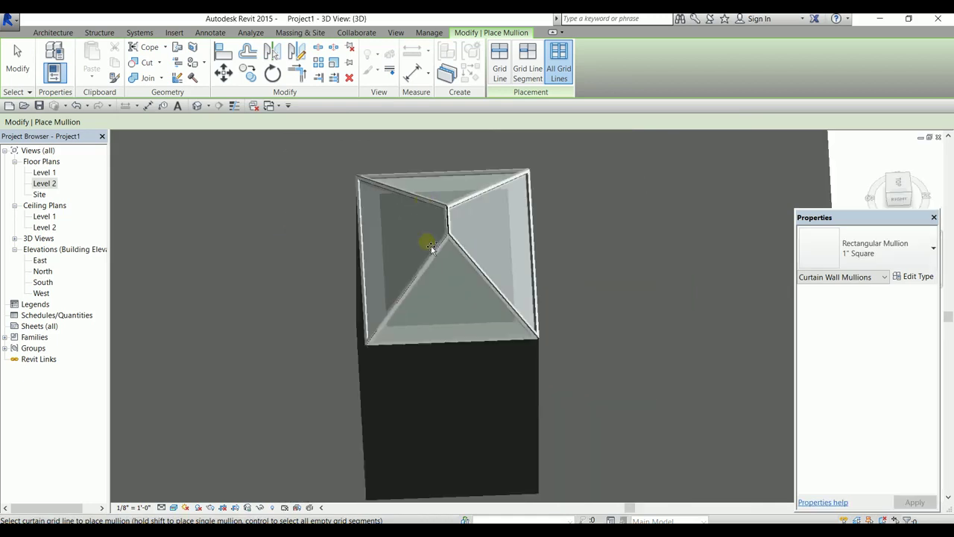
pyautogui.scroll(-4, 426, 241)
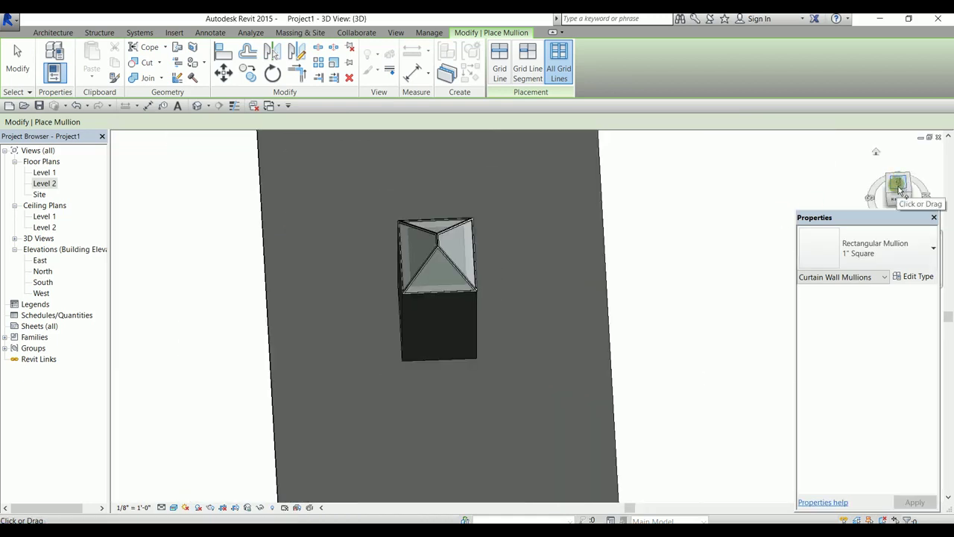
pyautogui.click(903, 186)
# From another corner view, add mullions along the glass roof panels' remaining edges.
pyautogui.scroll(-2, 746, 220)
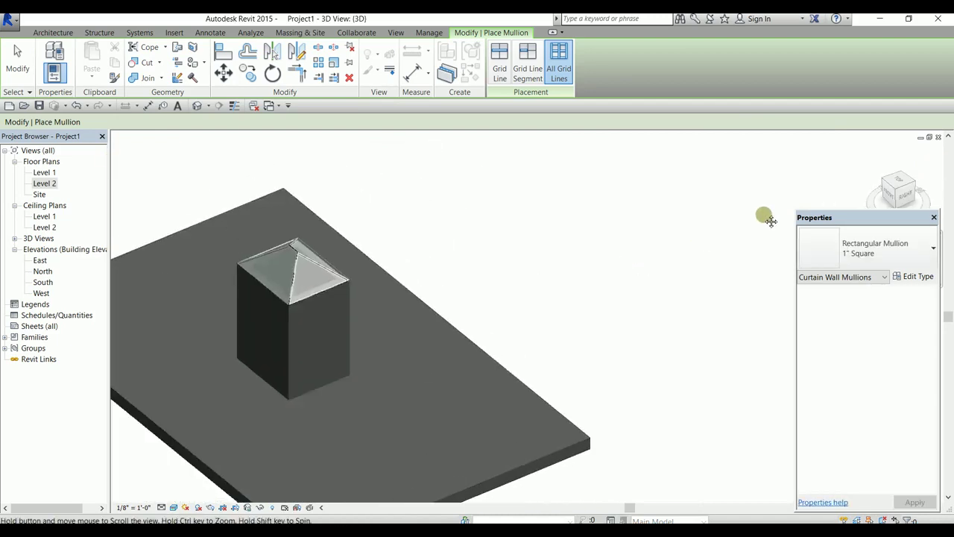
pyautogui.scroll(-2, 522, 242)
pyautogui.scroll(-1, 440, 276)
pyautogui.scroll(2, 417, 294)
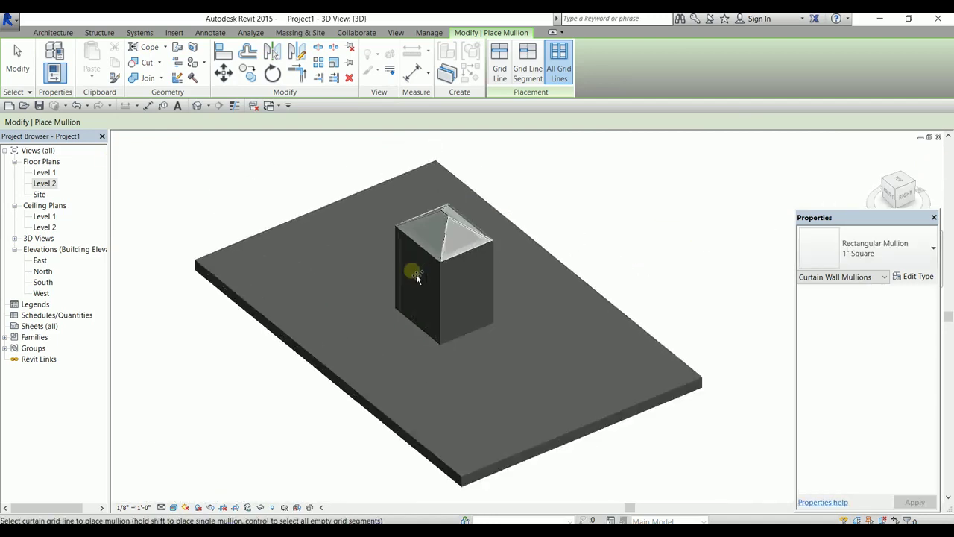
pyautogui.scroll(3, 414, 280)
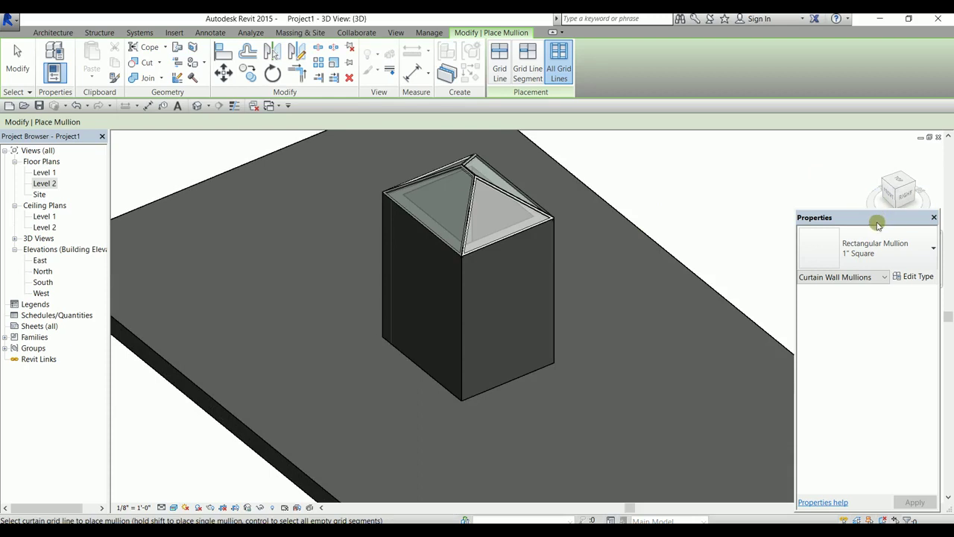
pyautogui.scroll(-2, 660, 203)
pyautogui.scroll(1, 581, 231)
pyautogui.scroll(1, 517, 255)
pyautogui.scroll(-1, 516, 255)
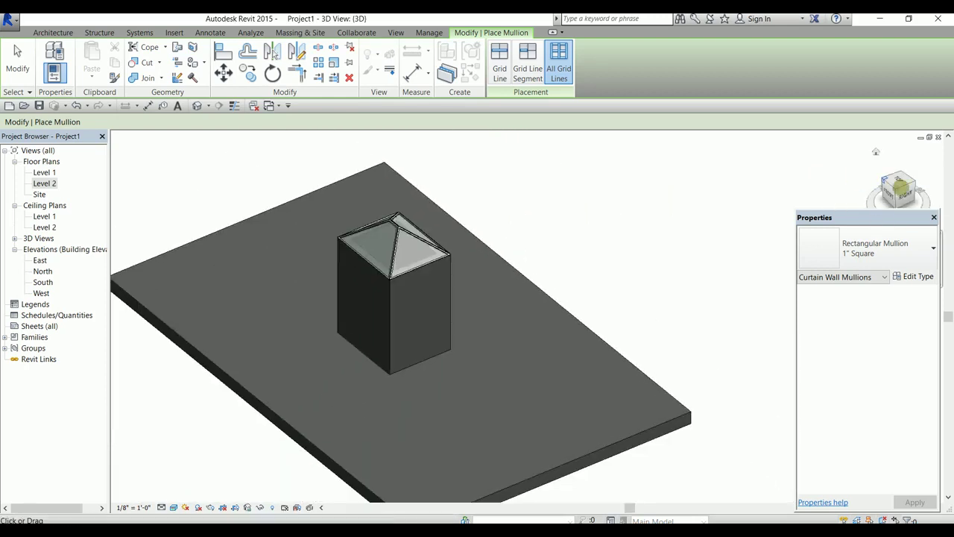
pyautogui.click(908, 183)
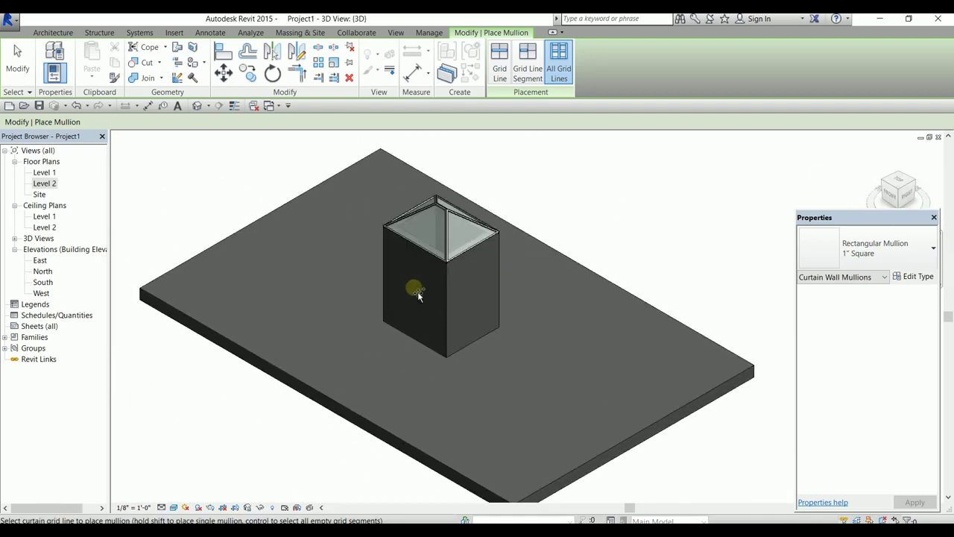
pyautogui.scroll(2, 418, 296)
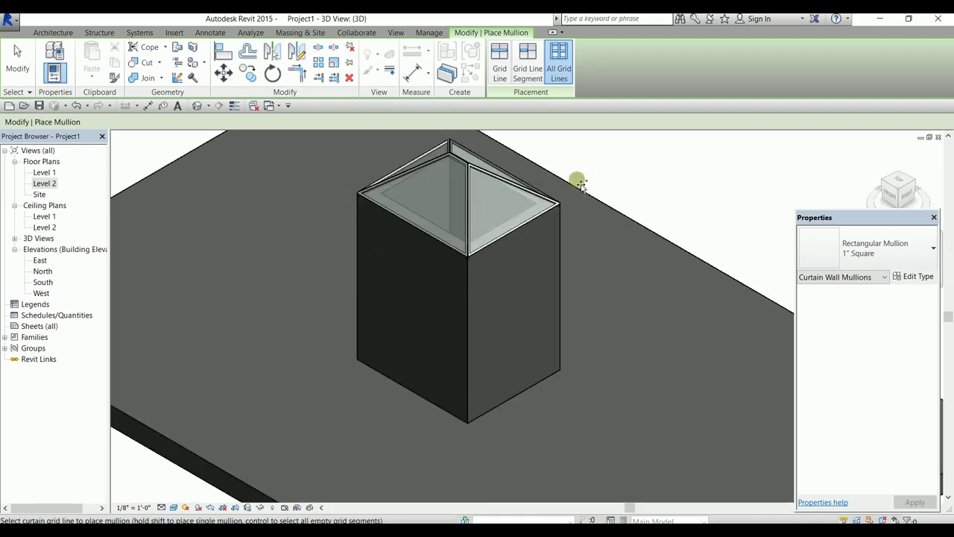
pyautogui.scroll(2, 493, 295)
pyautogui.click(485, 277)
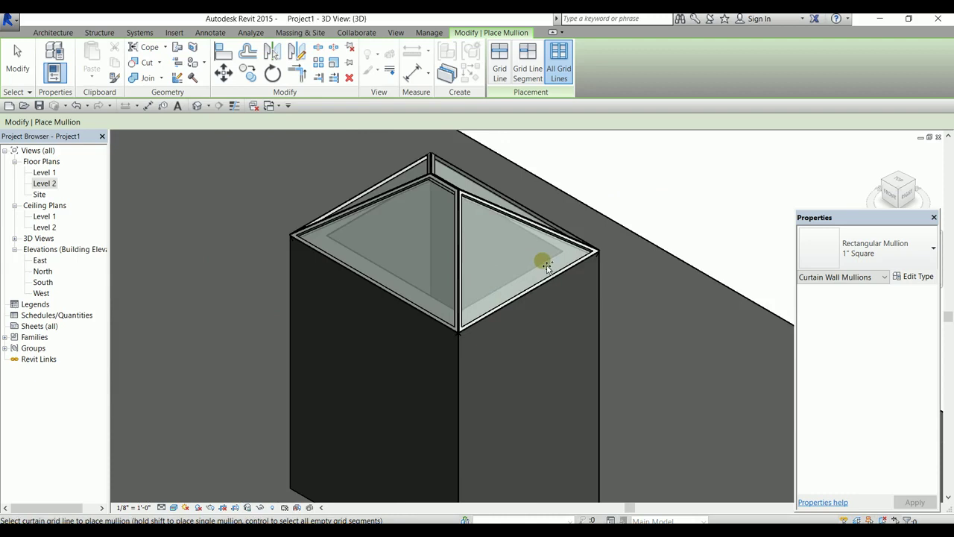
# Zoom out to review the 8' tower with its mullion-framed glass pyramid roof.
pyautogui.scroll(-1, 545, 262)
pyautogui.scroll(-1, 544, 263)
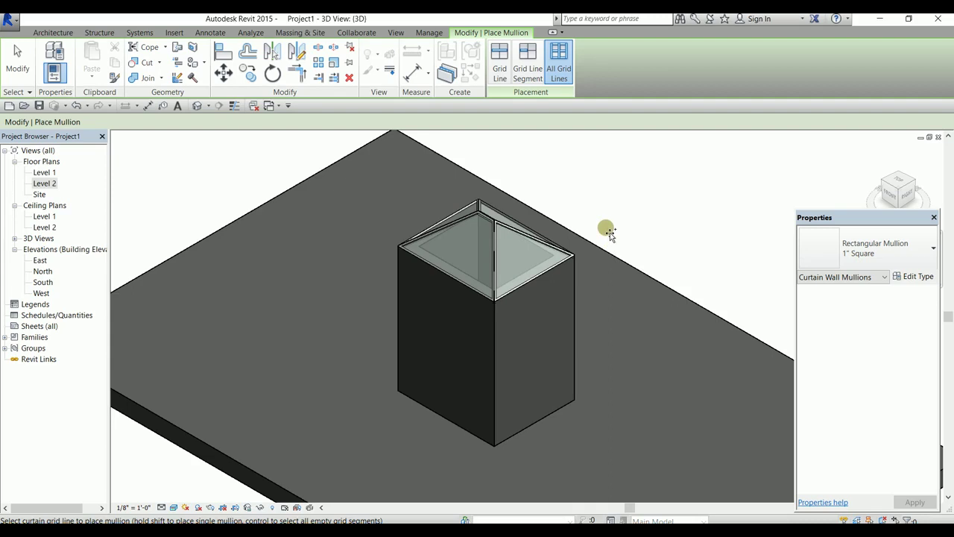
pyautogui.scroll(-2, 597, 253)
pyautogui.scroll(-2, 579, 246)
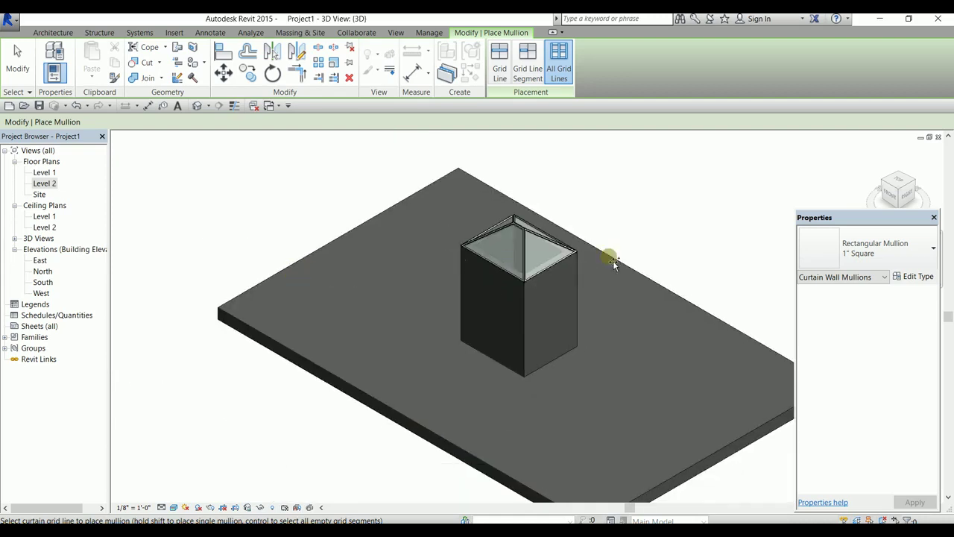
pyautogui.scroll(1, 555, 262)
pyautogui.scroll(2, 544, 260)
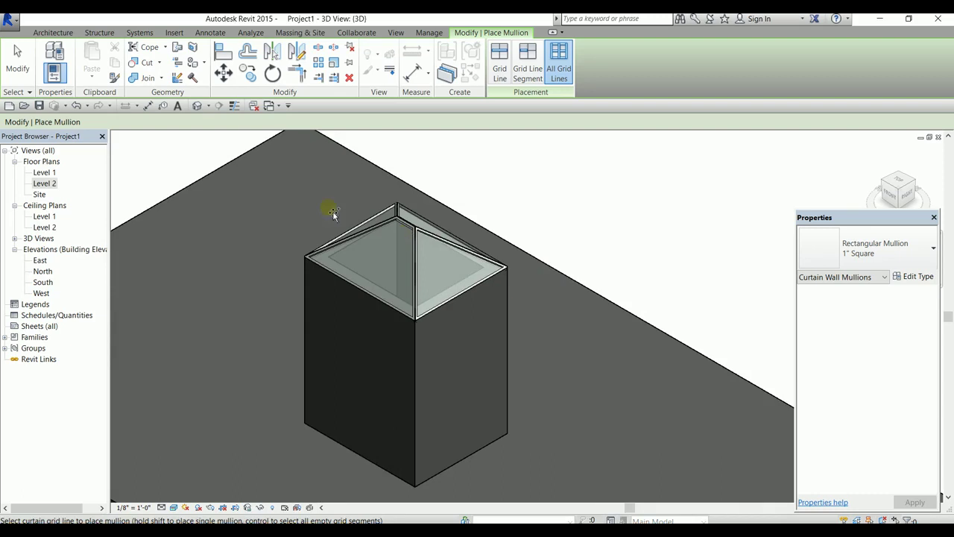